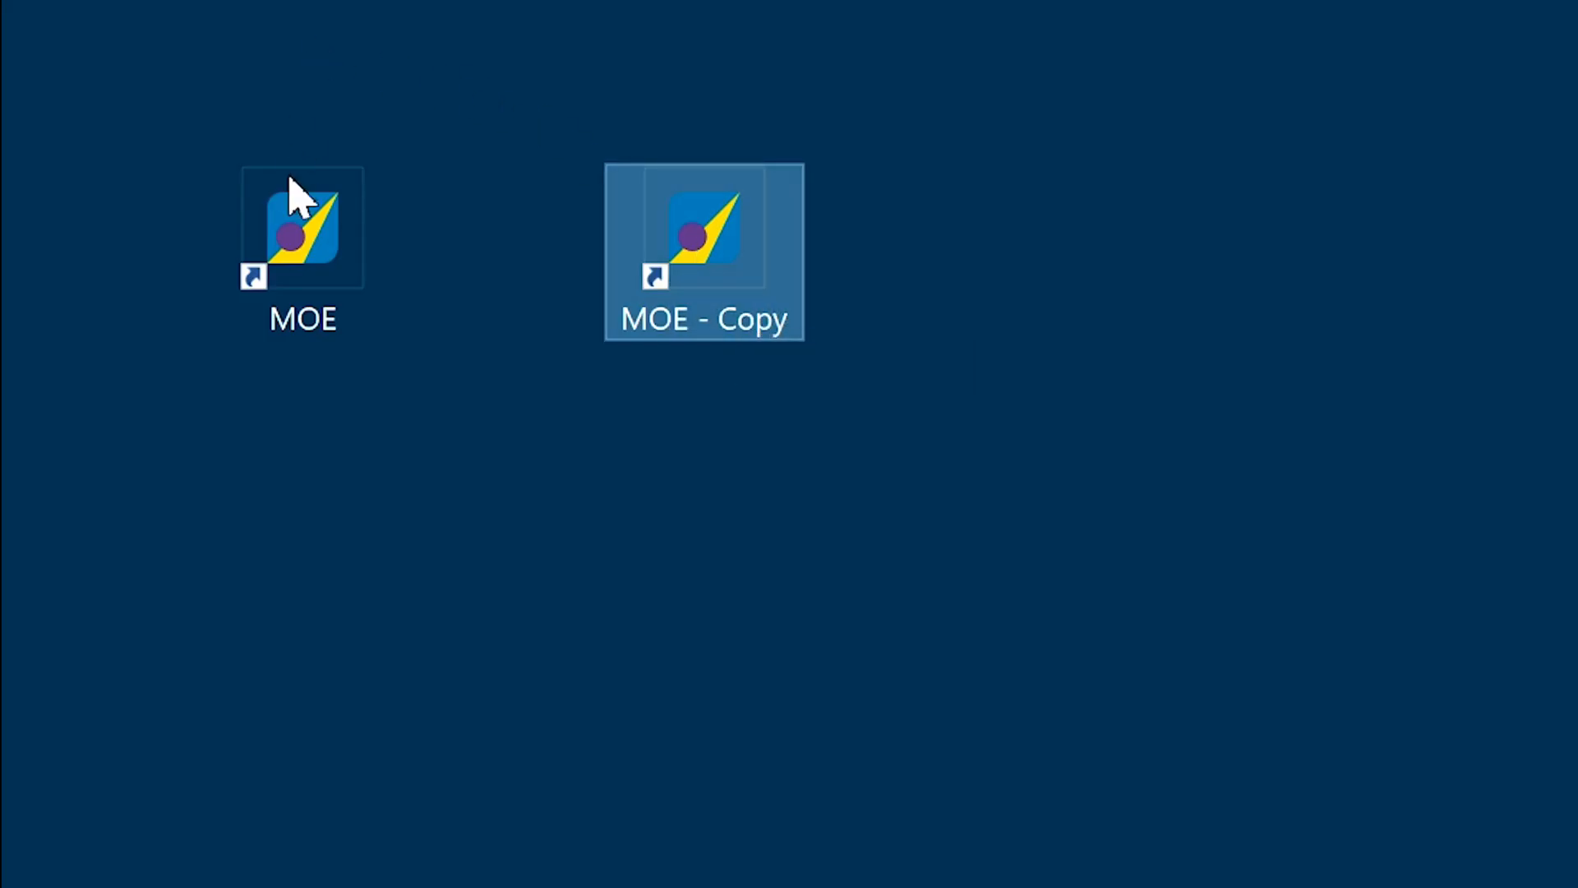
Append the option -mpu 4 to the target command of the MOE - Copy desktop shortcut.
{"action": "right_click", "coordinate": [693, 317]}
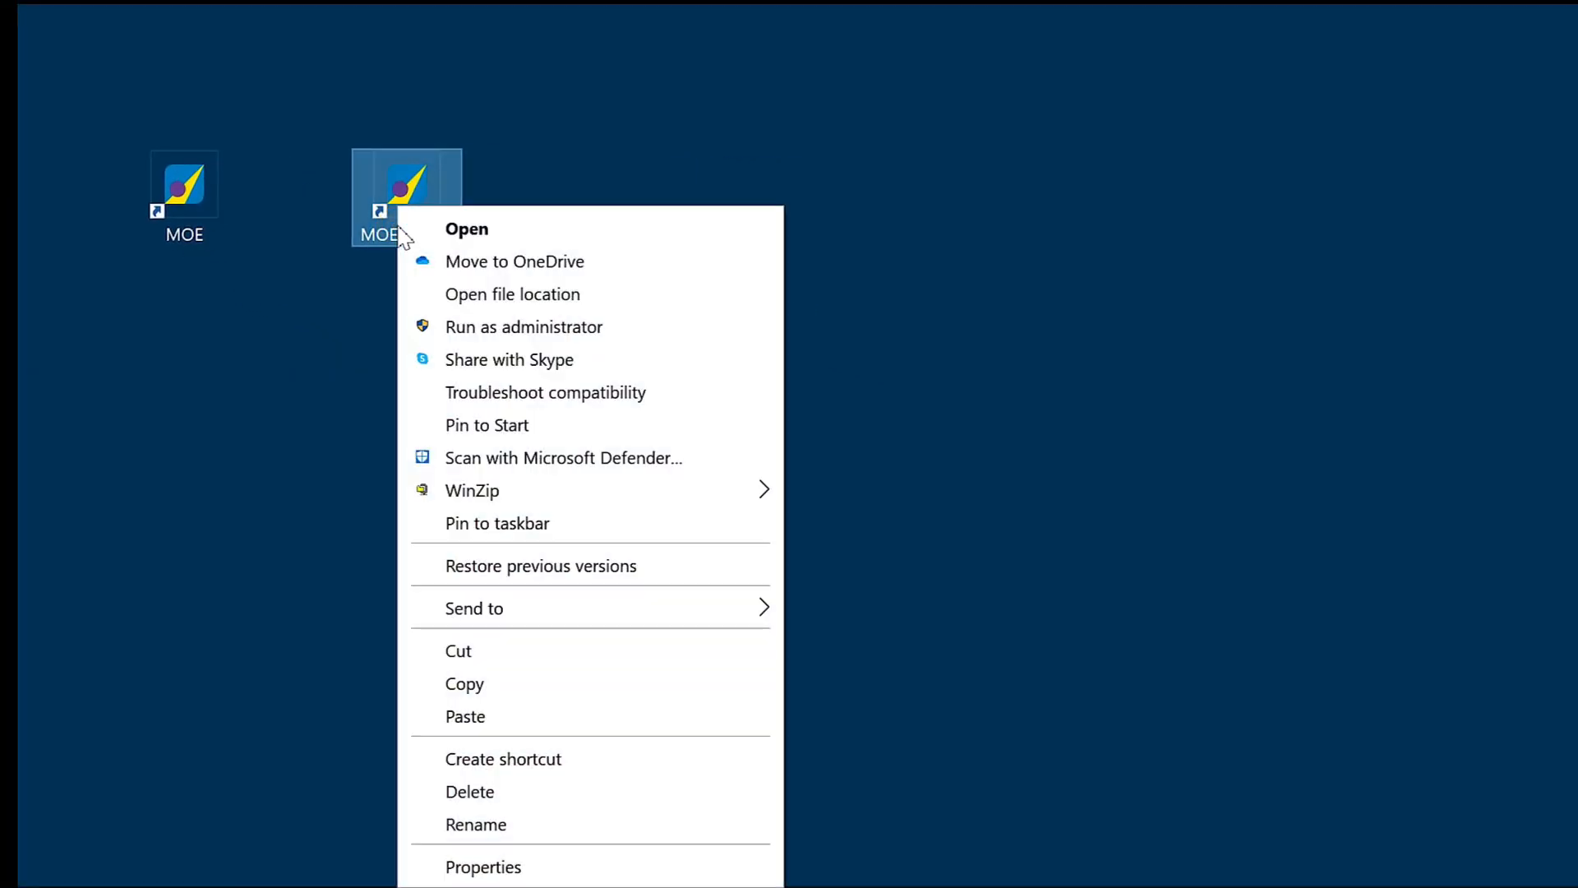
{"action": "left_click", "coordinate": [485, 869]}
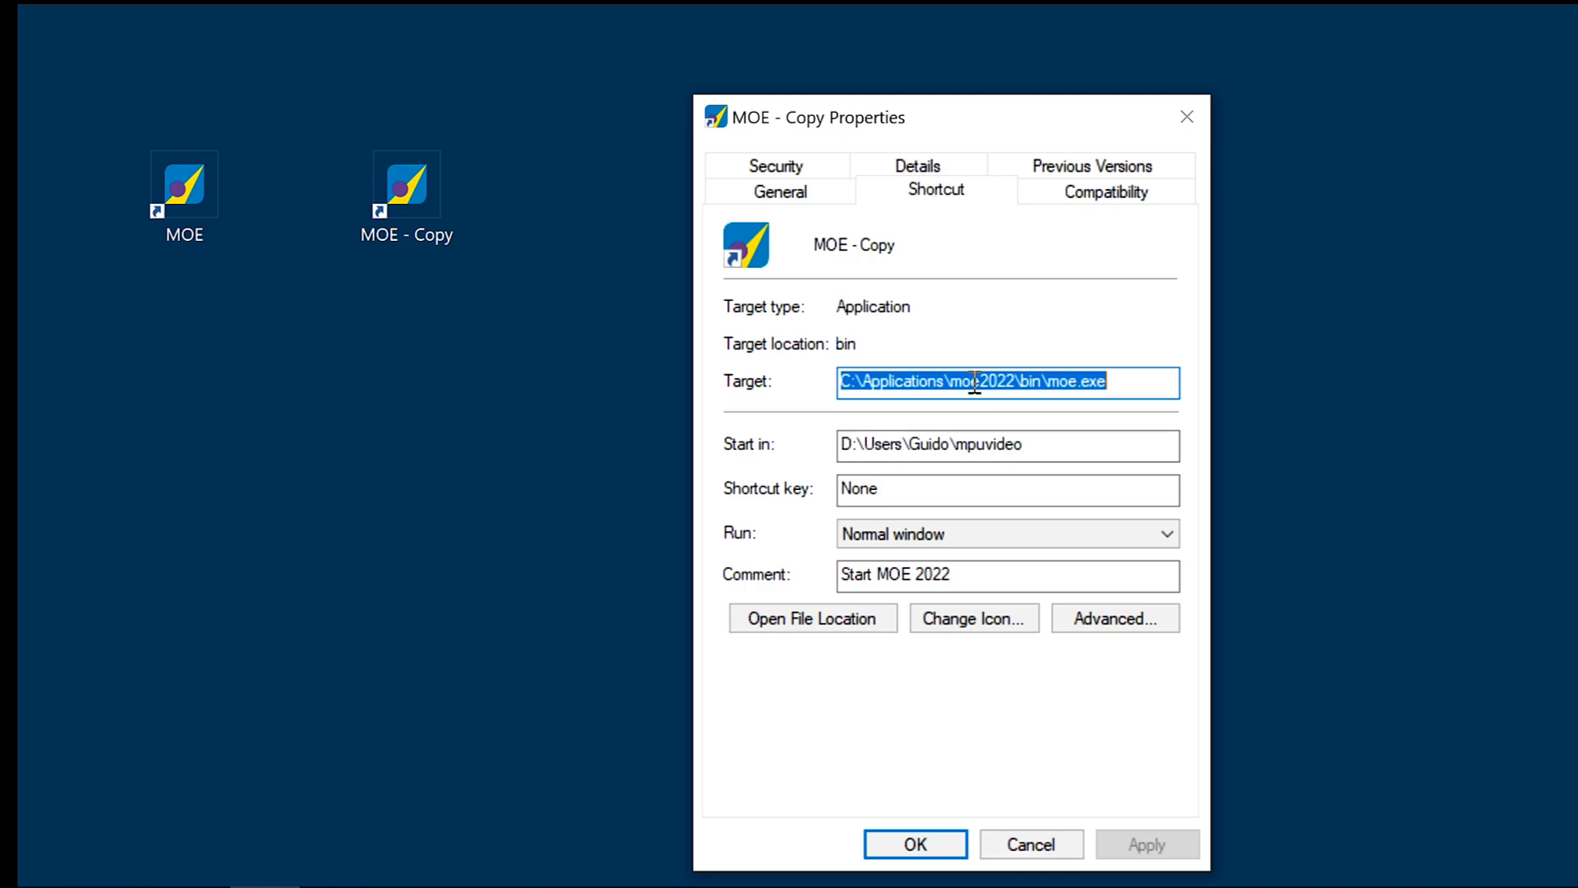
{"action": "left_click", "coordinate": [1118, 385]}
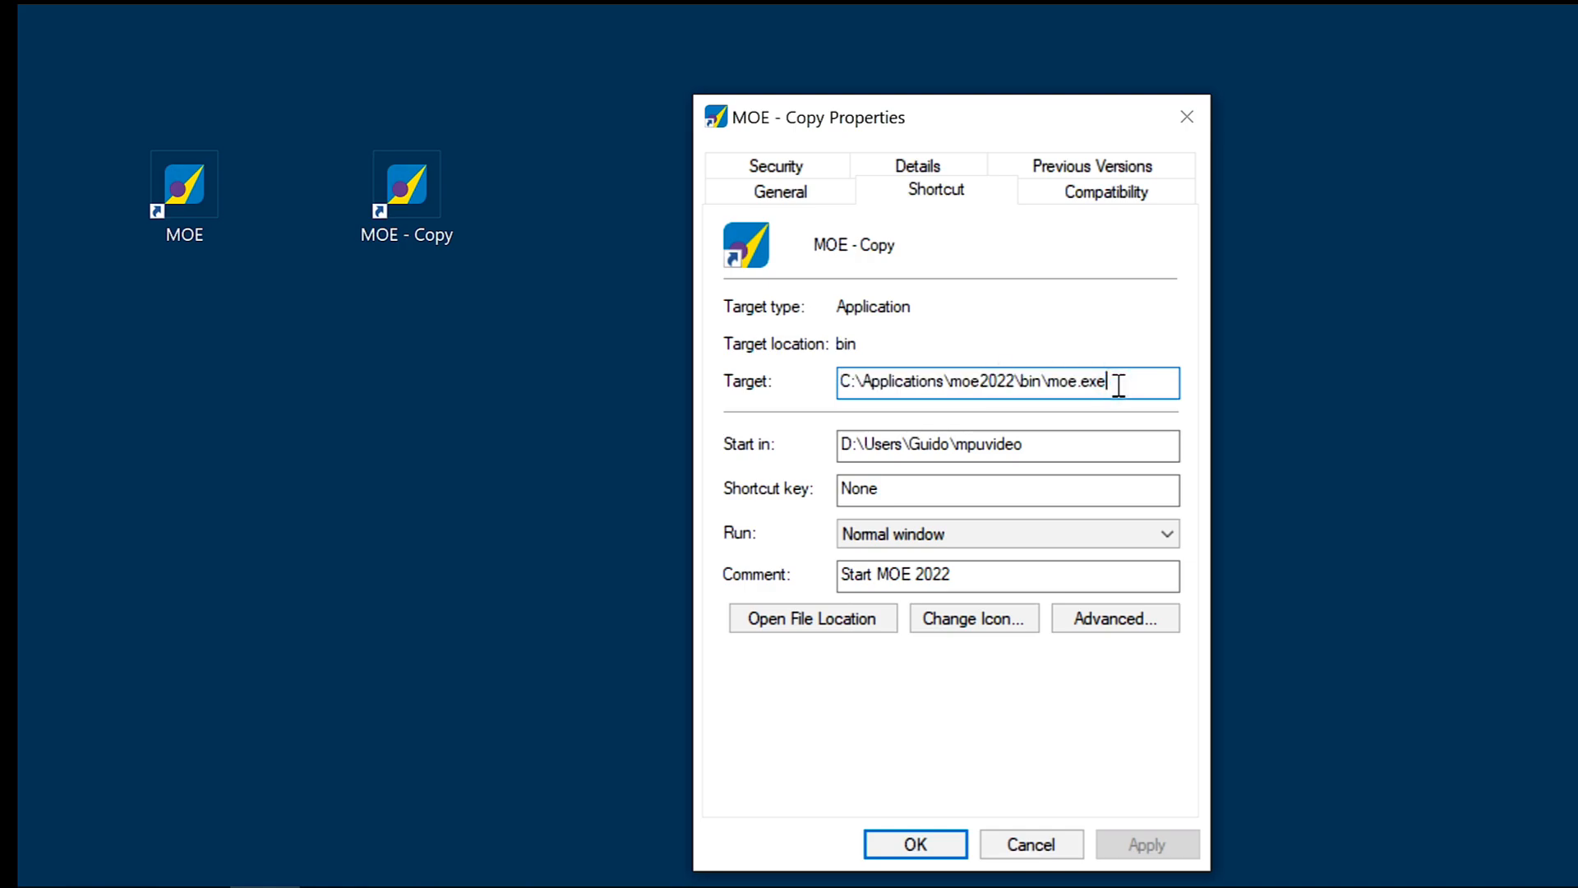
{"action": "type", "text": "-m"}
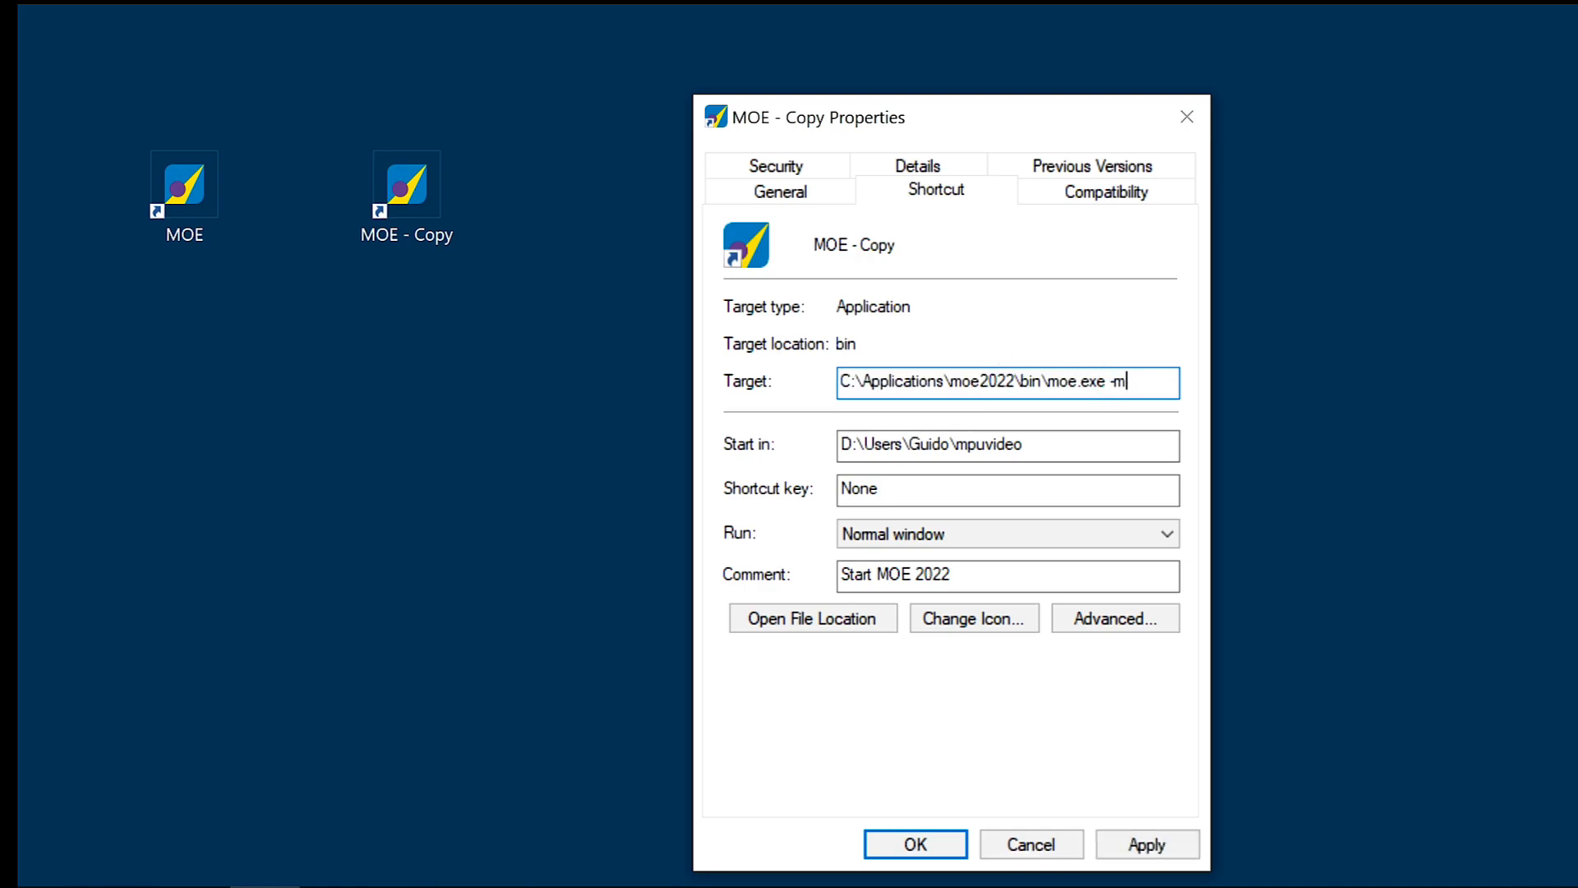
{"action": "type", "text": "pu"}
{"action": "type", "text": "4"}
{"action": "key", "text": "BackSpace"}
{"action": "type", "text": "#"}
{"action": "left_click", "coordinate": [913, 844]}
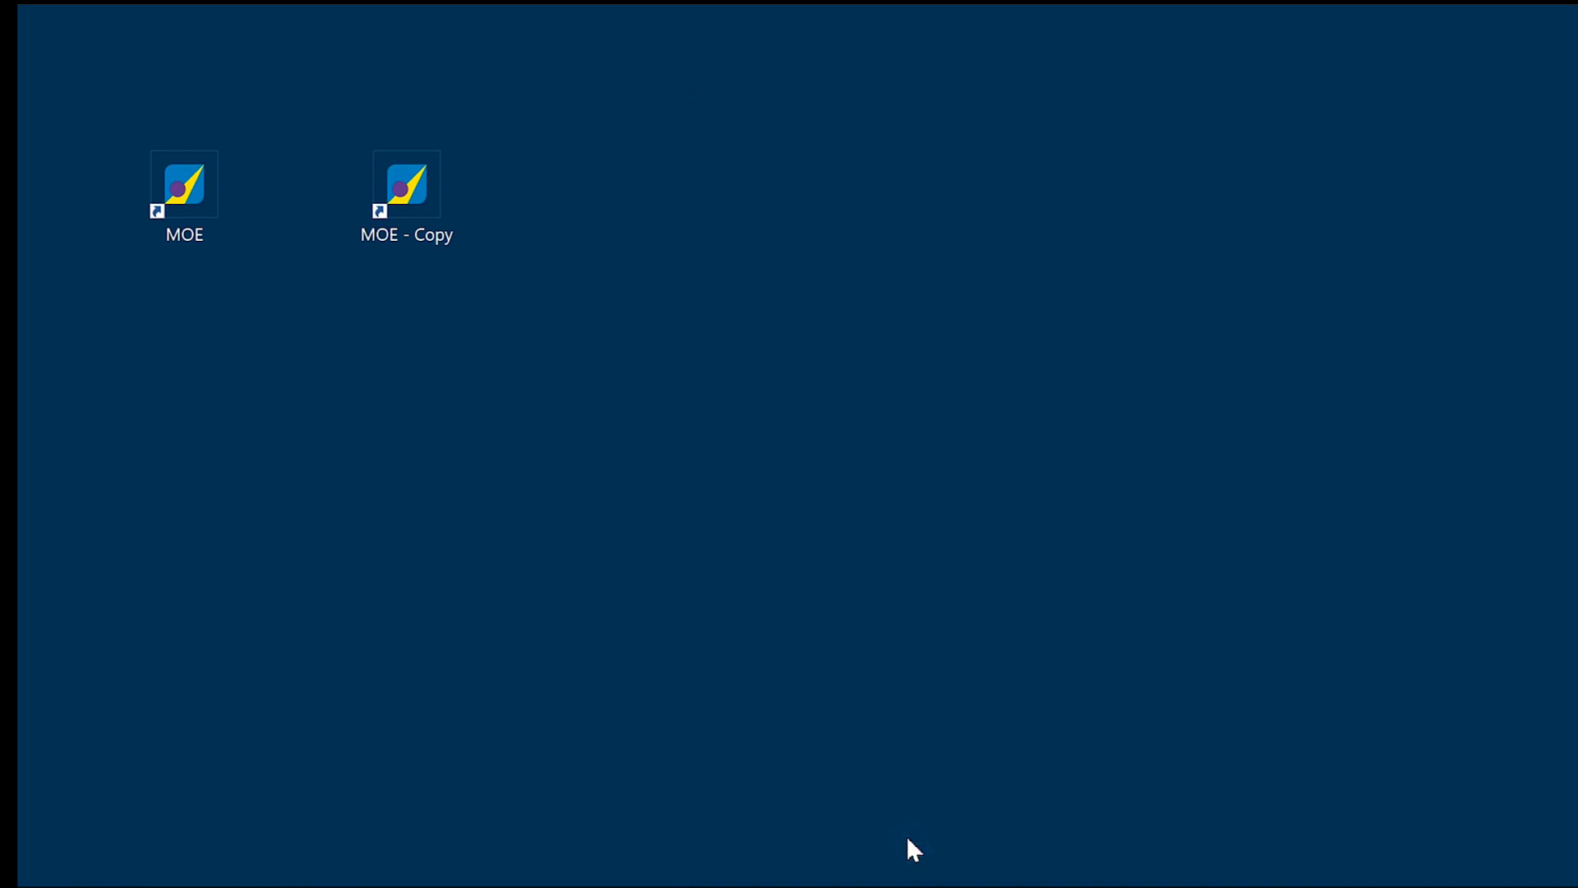
Rename the MOE - Copy desktop shortcut to "MOE - mpu".
{"action": "right_click", "coordinate": [417, 199]}
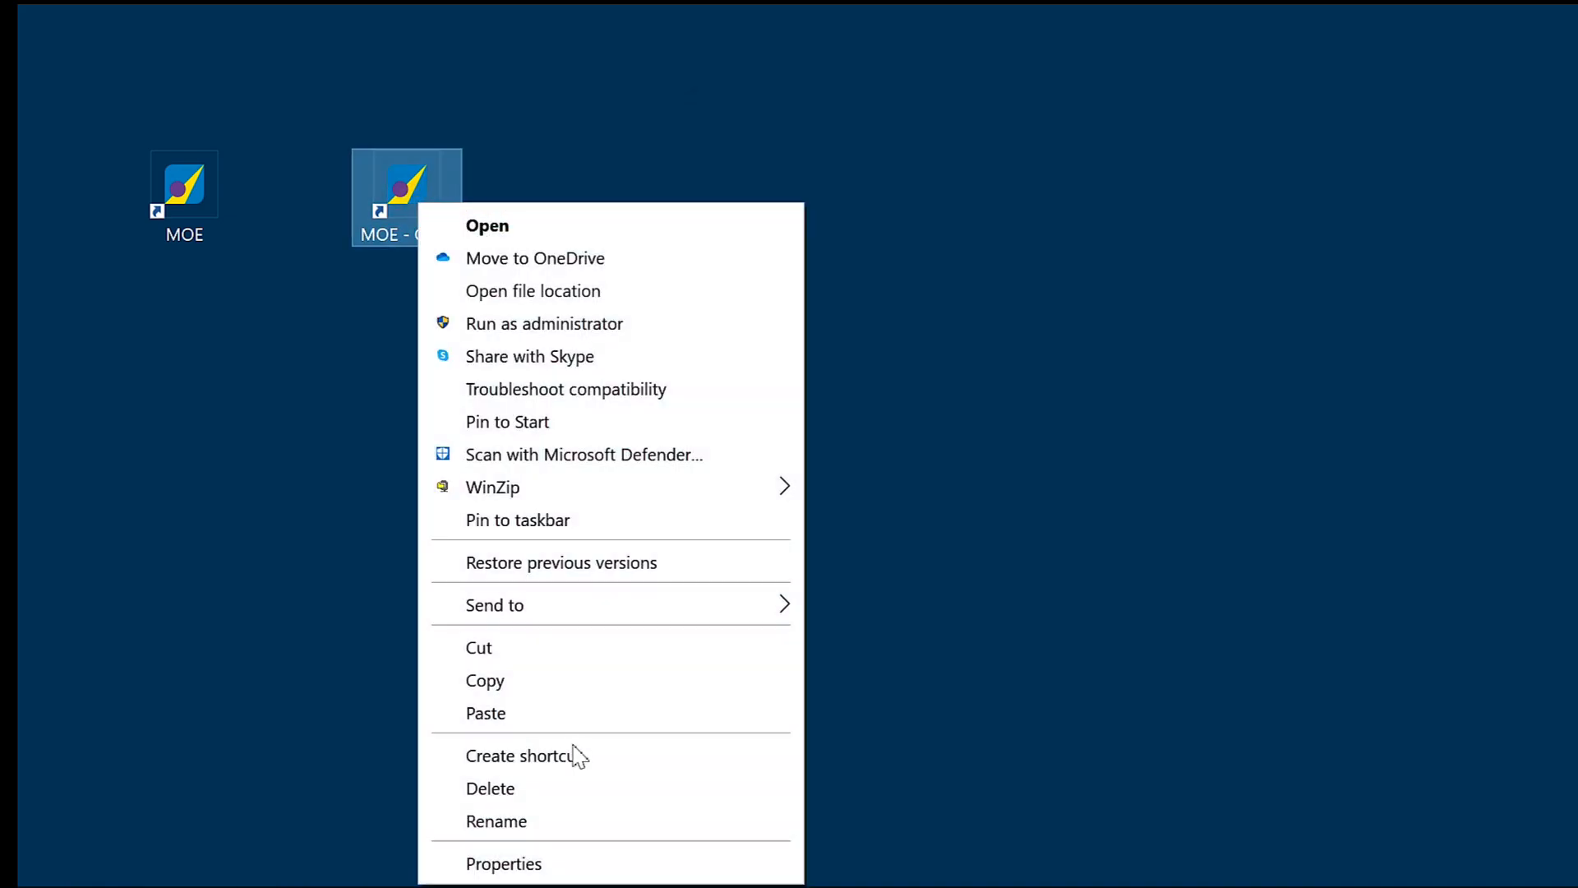
{"action": "left_click", "coordinate": [552, 819]}
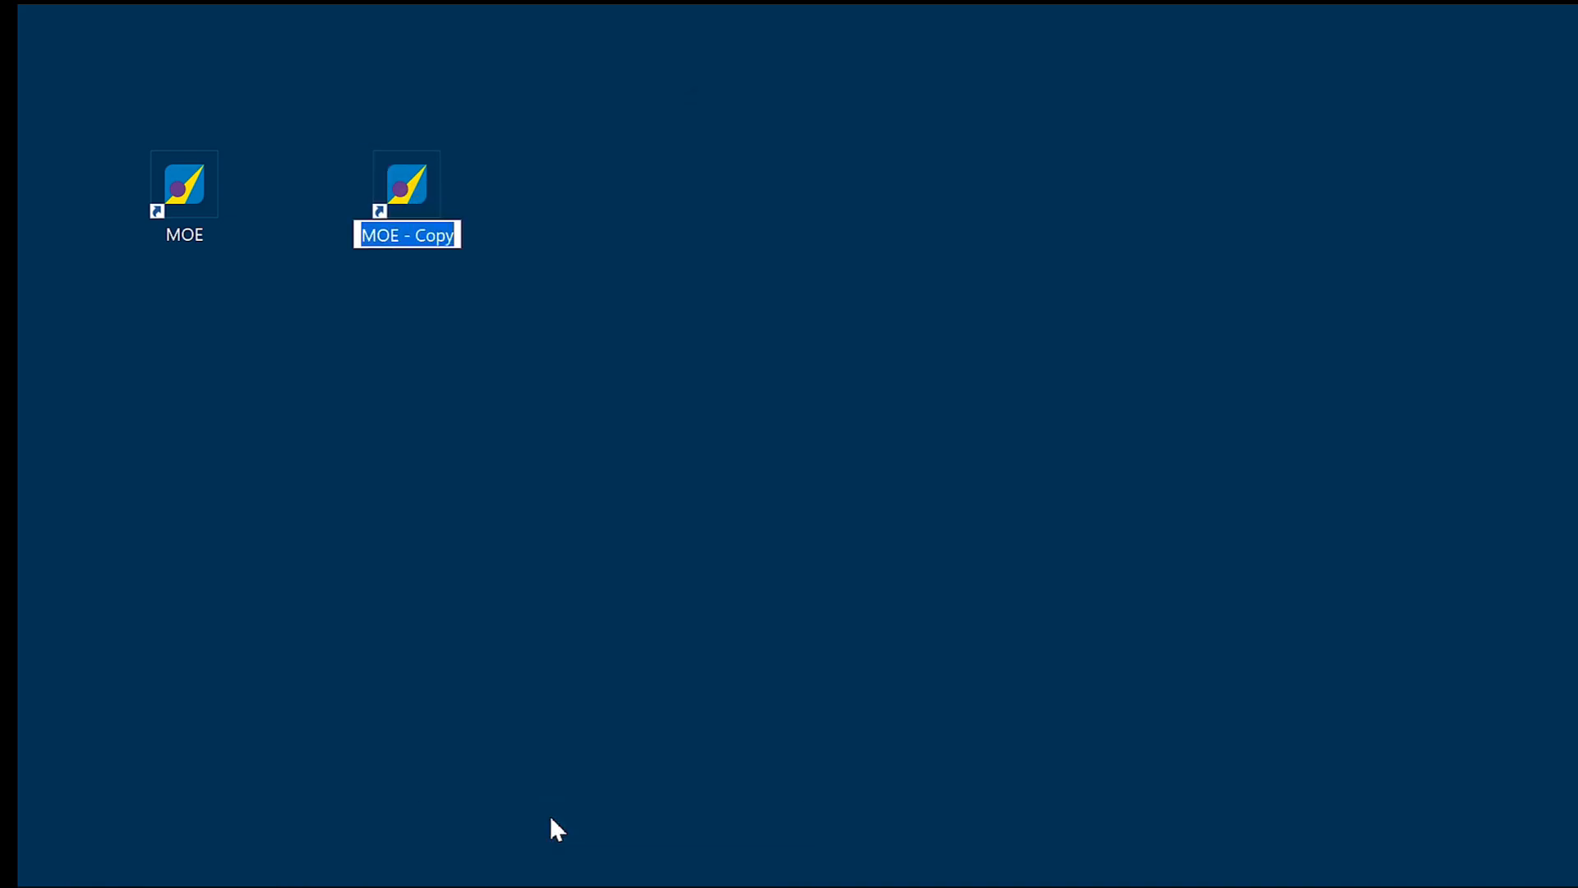
{"action": "left_click_drag", "start_coordinate": [415, 236], "coordinate": [458, 239]}
{"action": "type", "text": "mpu"}
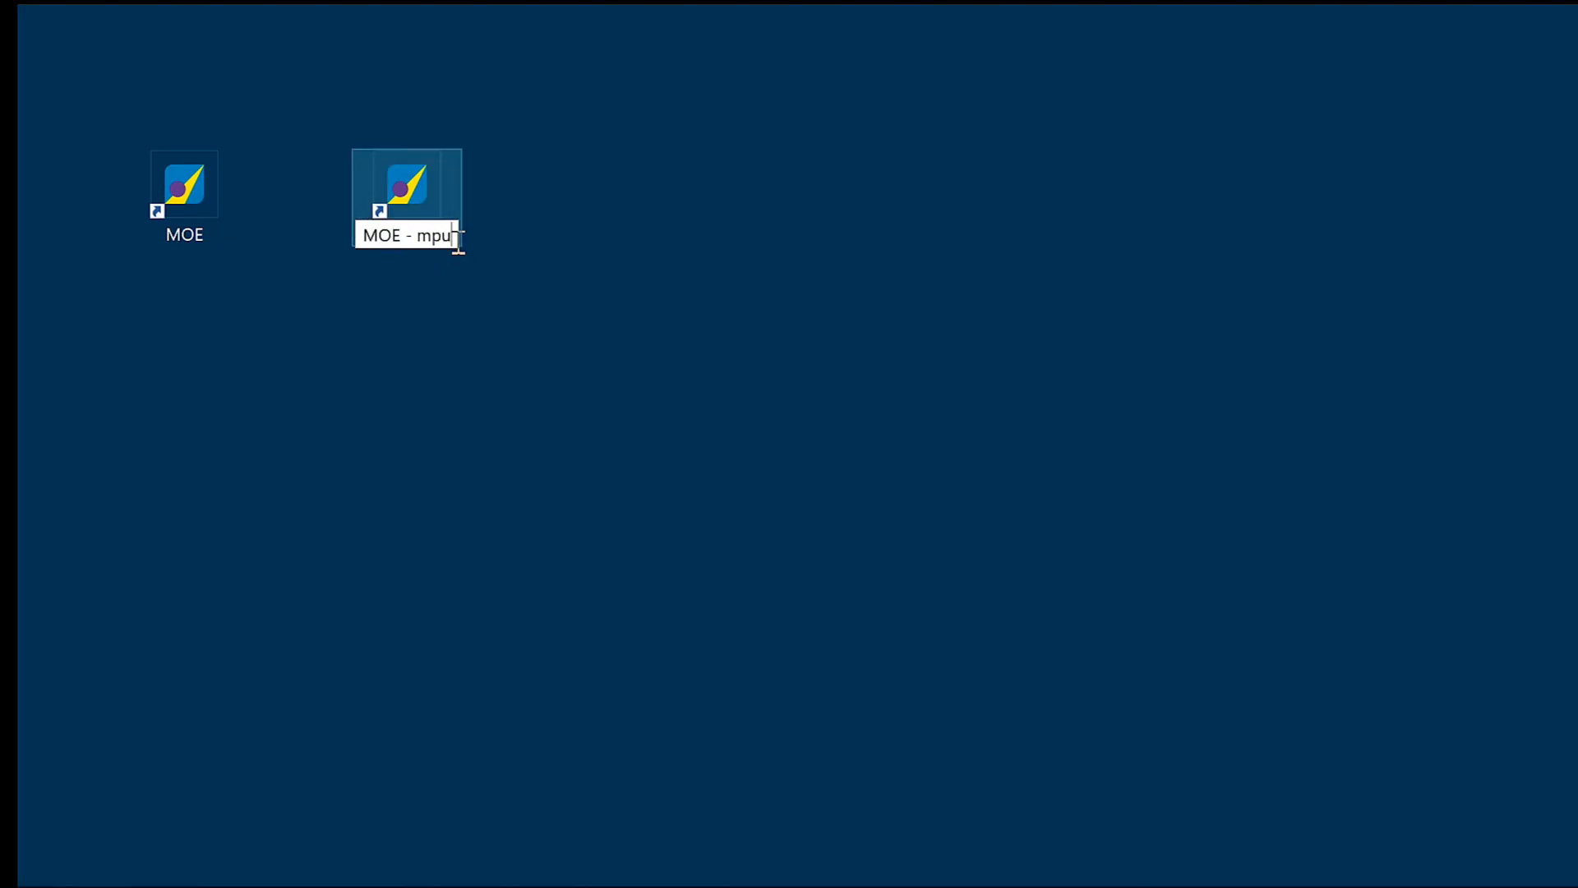
{"action": "key", "text": "Return"}
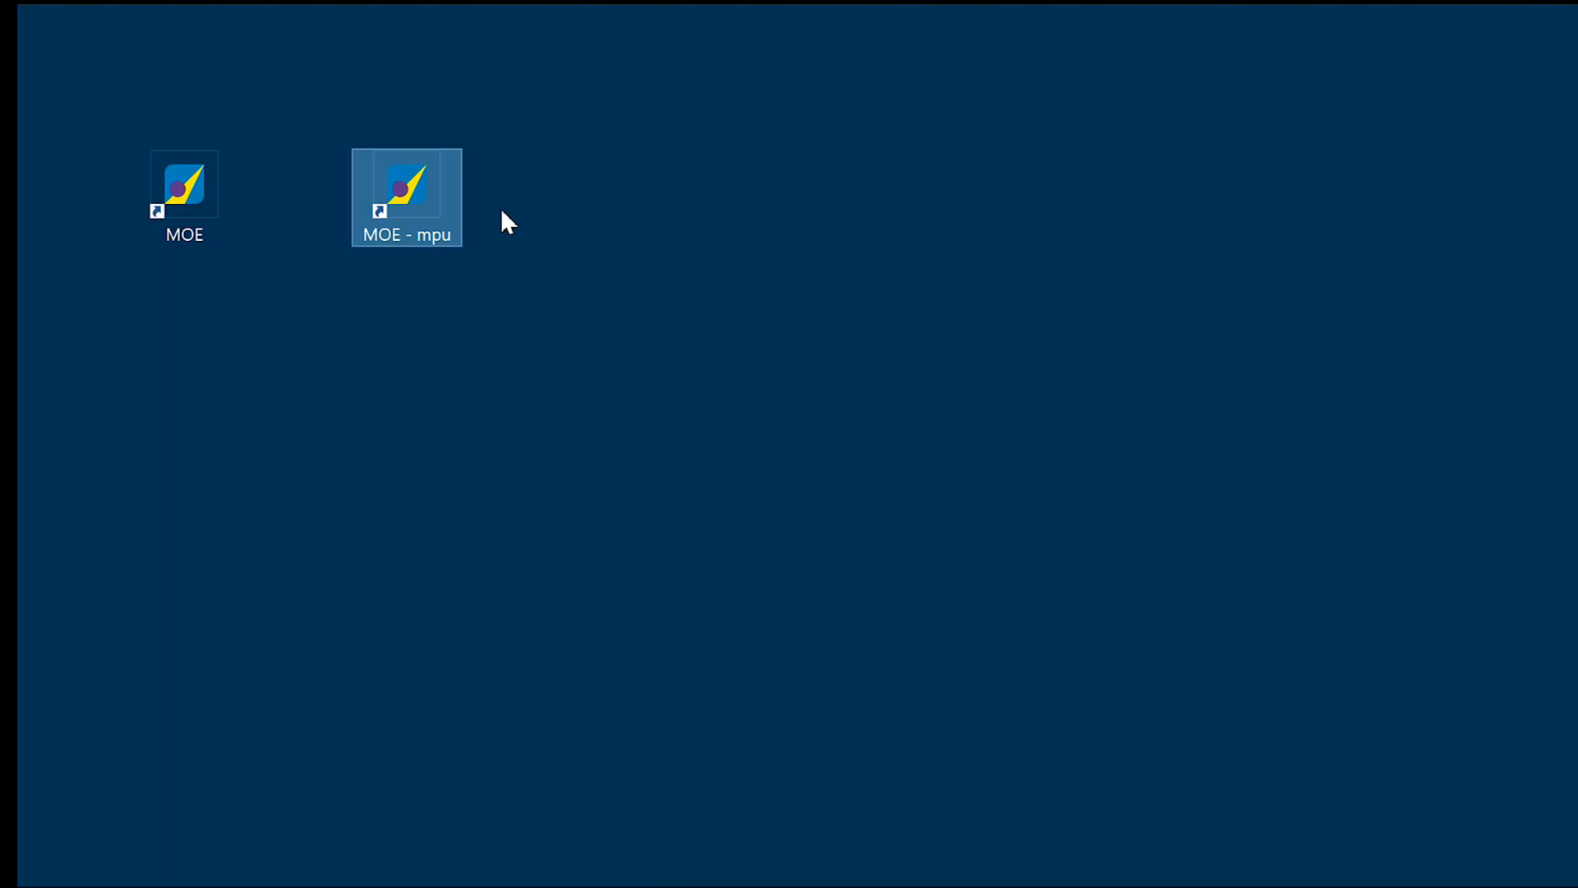
Launch MOE from the MOE - mpu shortcut and open the structure file AntibodyForAlanineScan.moe.
{"action": "double_click", "coordinate": [428, 201]}
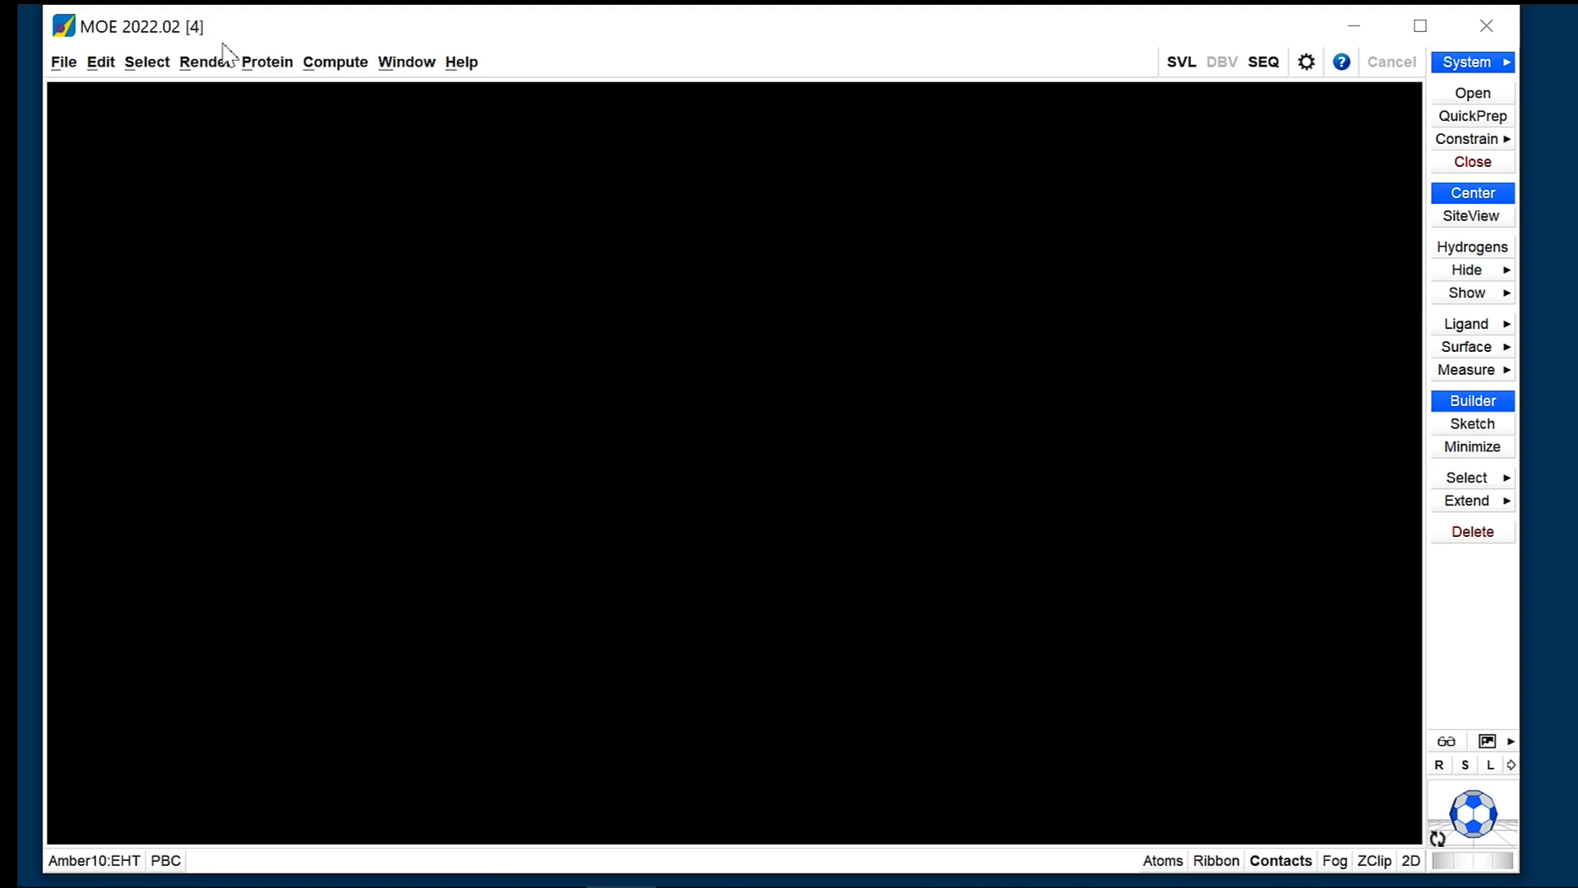
{"action": "left_click", "coordinate": [63, 63]}
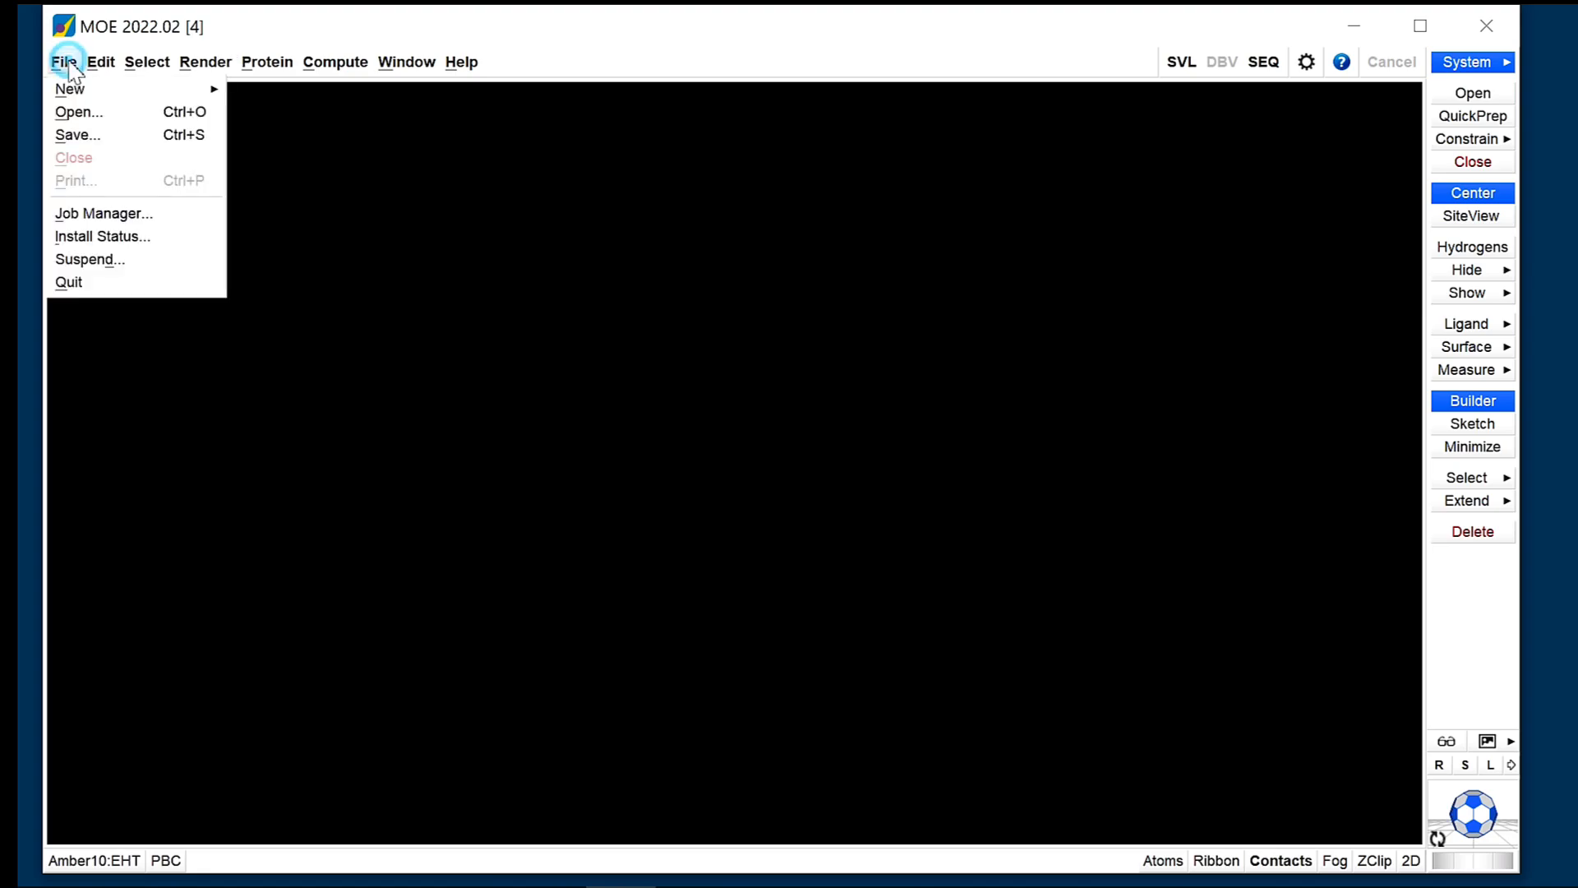
{"action": "left_click", "coordinate": [85, 114]}
{"action": "left_click", "coordinate": [605, 309]}
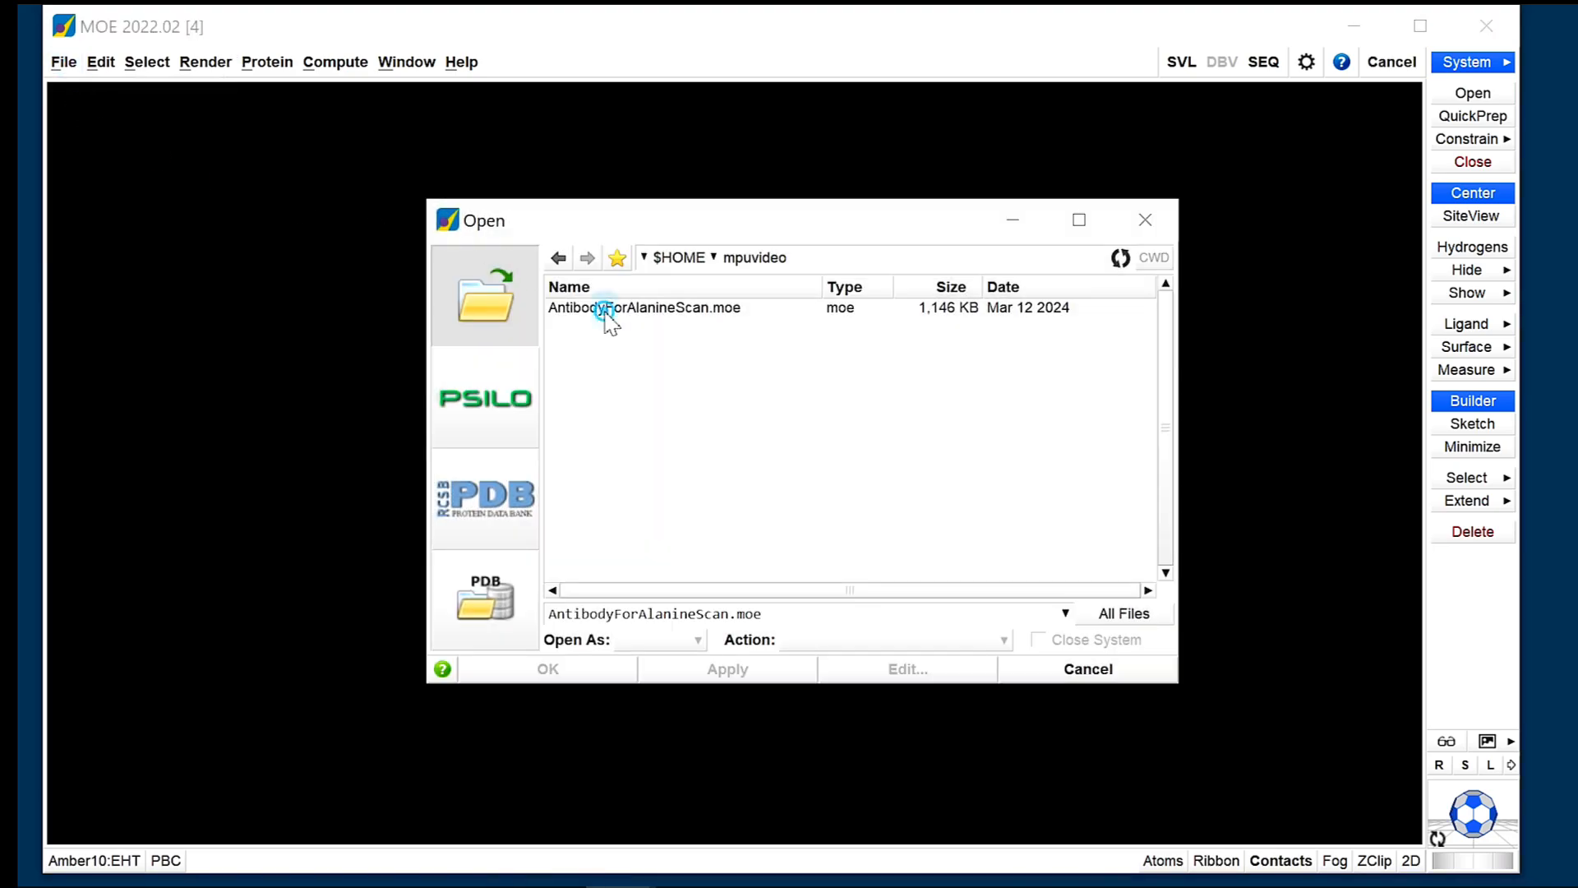
{"action": "left_click", "coordinate": [604, 668]}
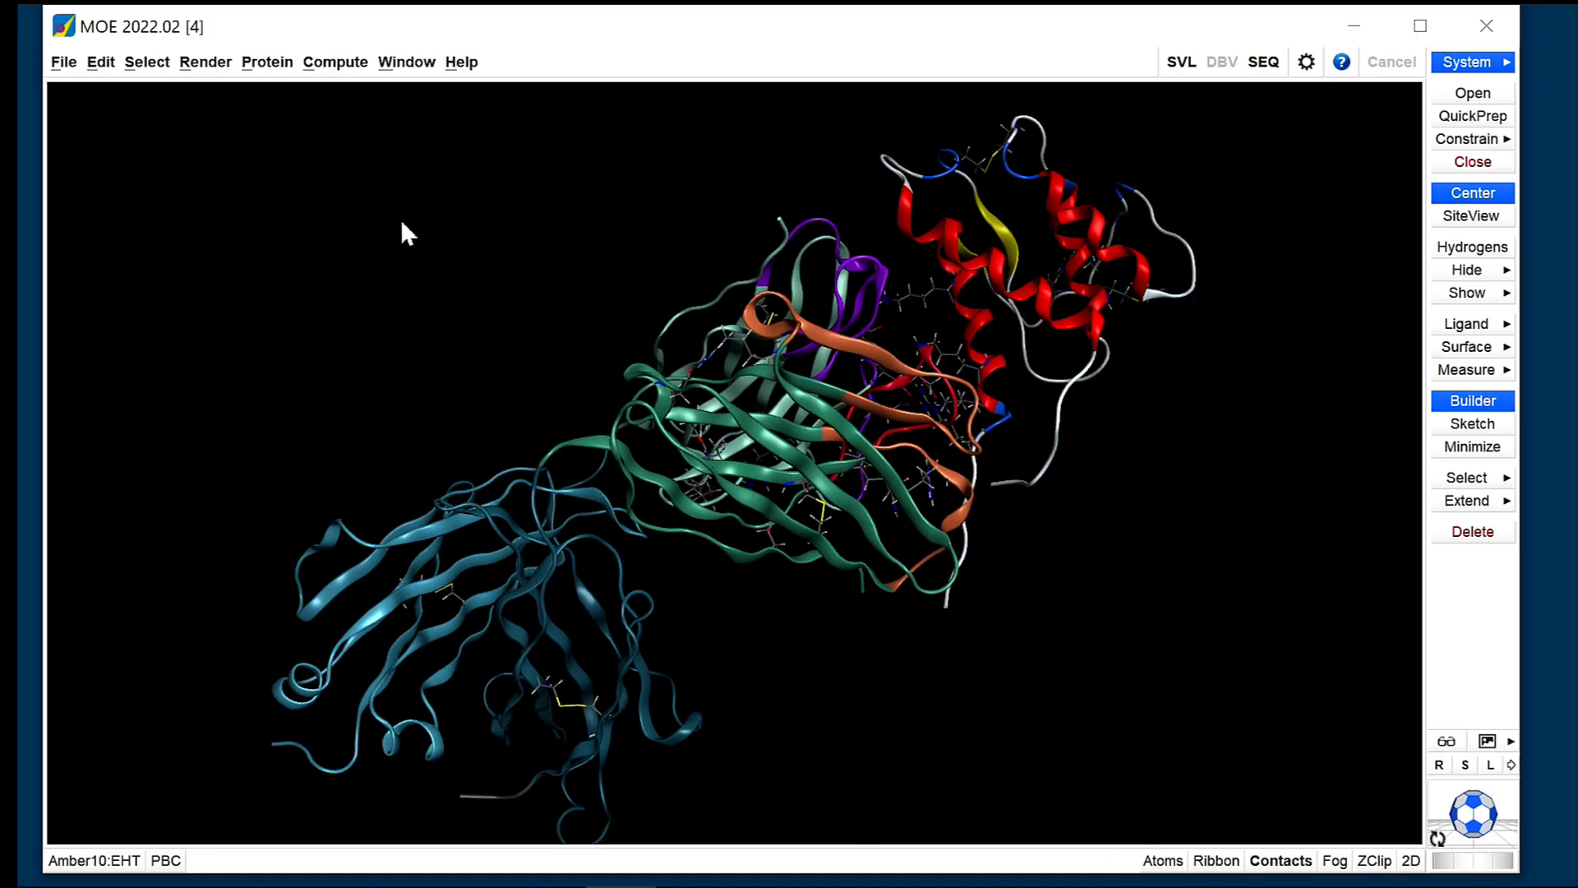
Set up an Alanine Scan that displays the ContactResidues set and enable the Affinity calculation.
{"action": "left_click", "coordinate": [268, 62]}
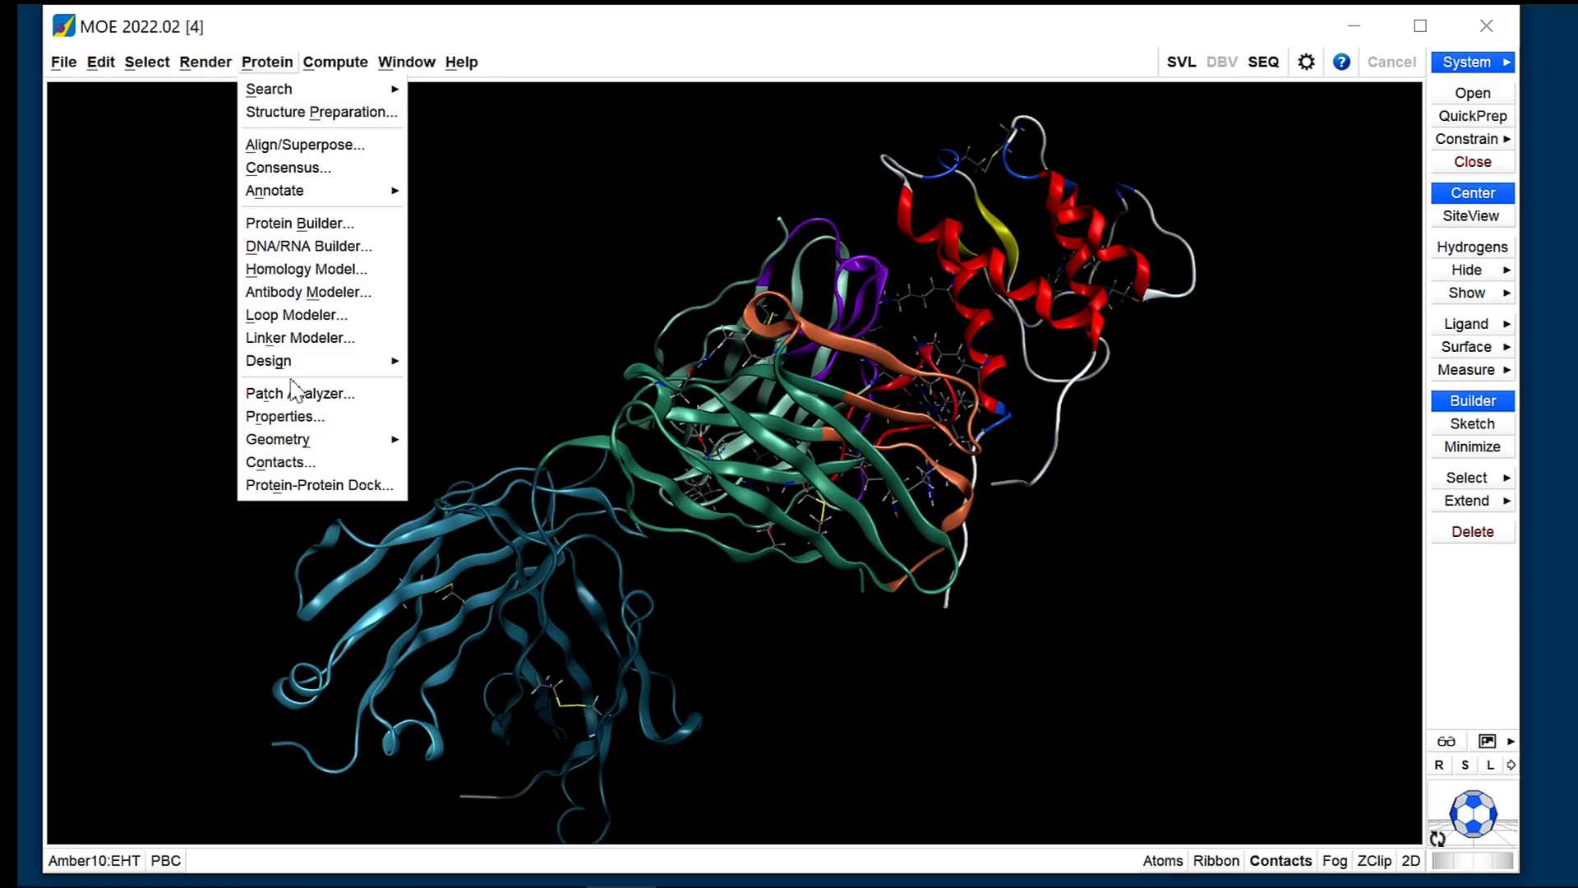
{"action": "mouse_move", "coordinate": [295, 367]}
{"action": "left_click", "coordinate": [427, 362]}
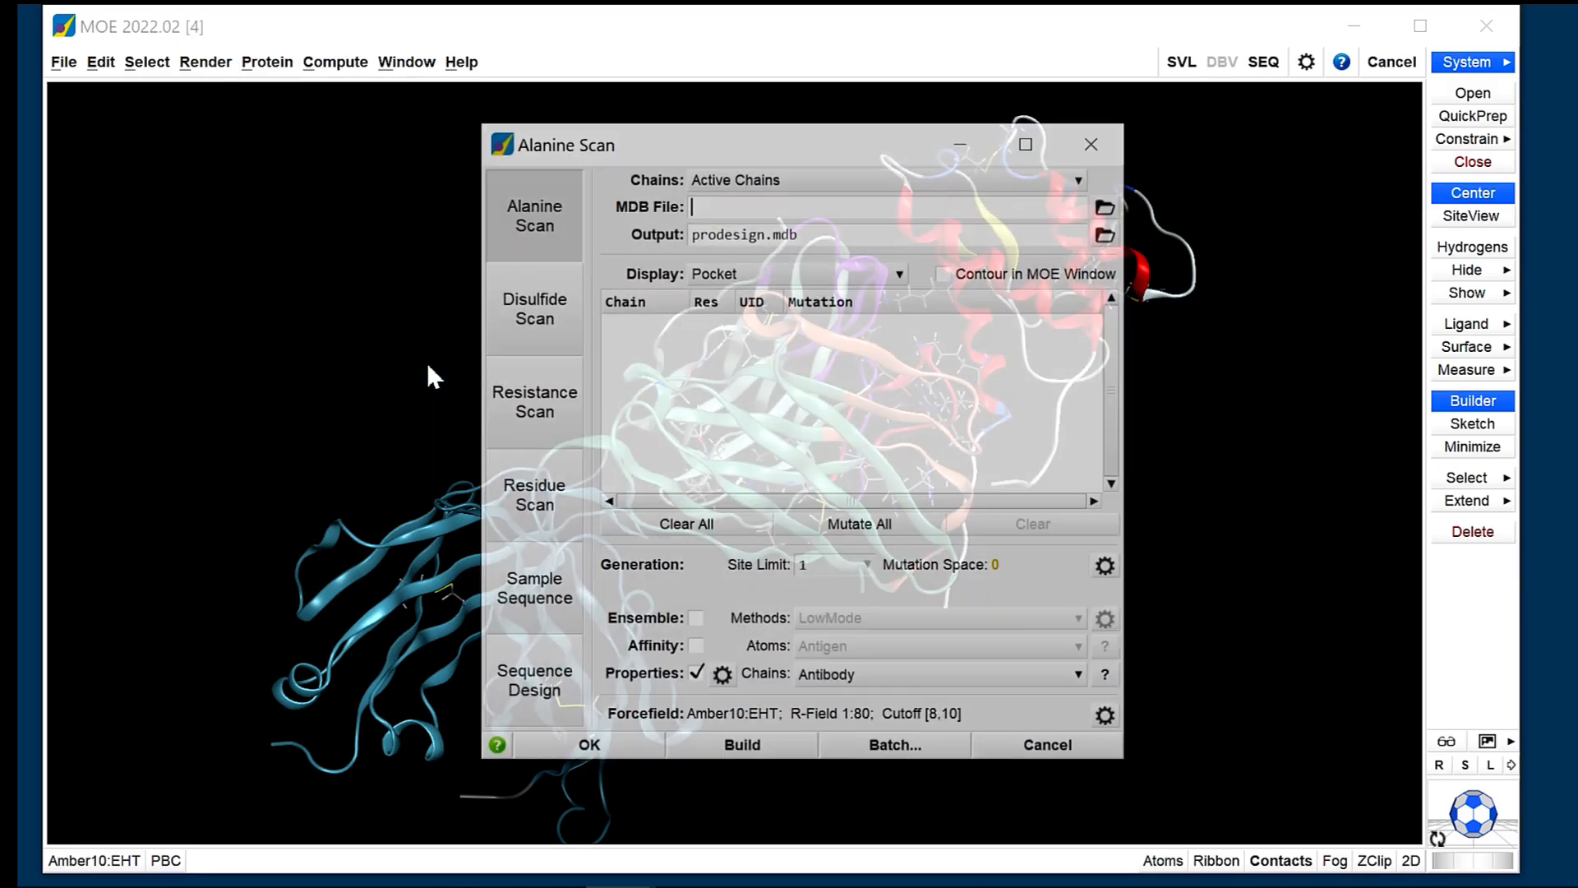
{"action": "left_click", "coordinate": [721, 280]}
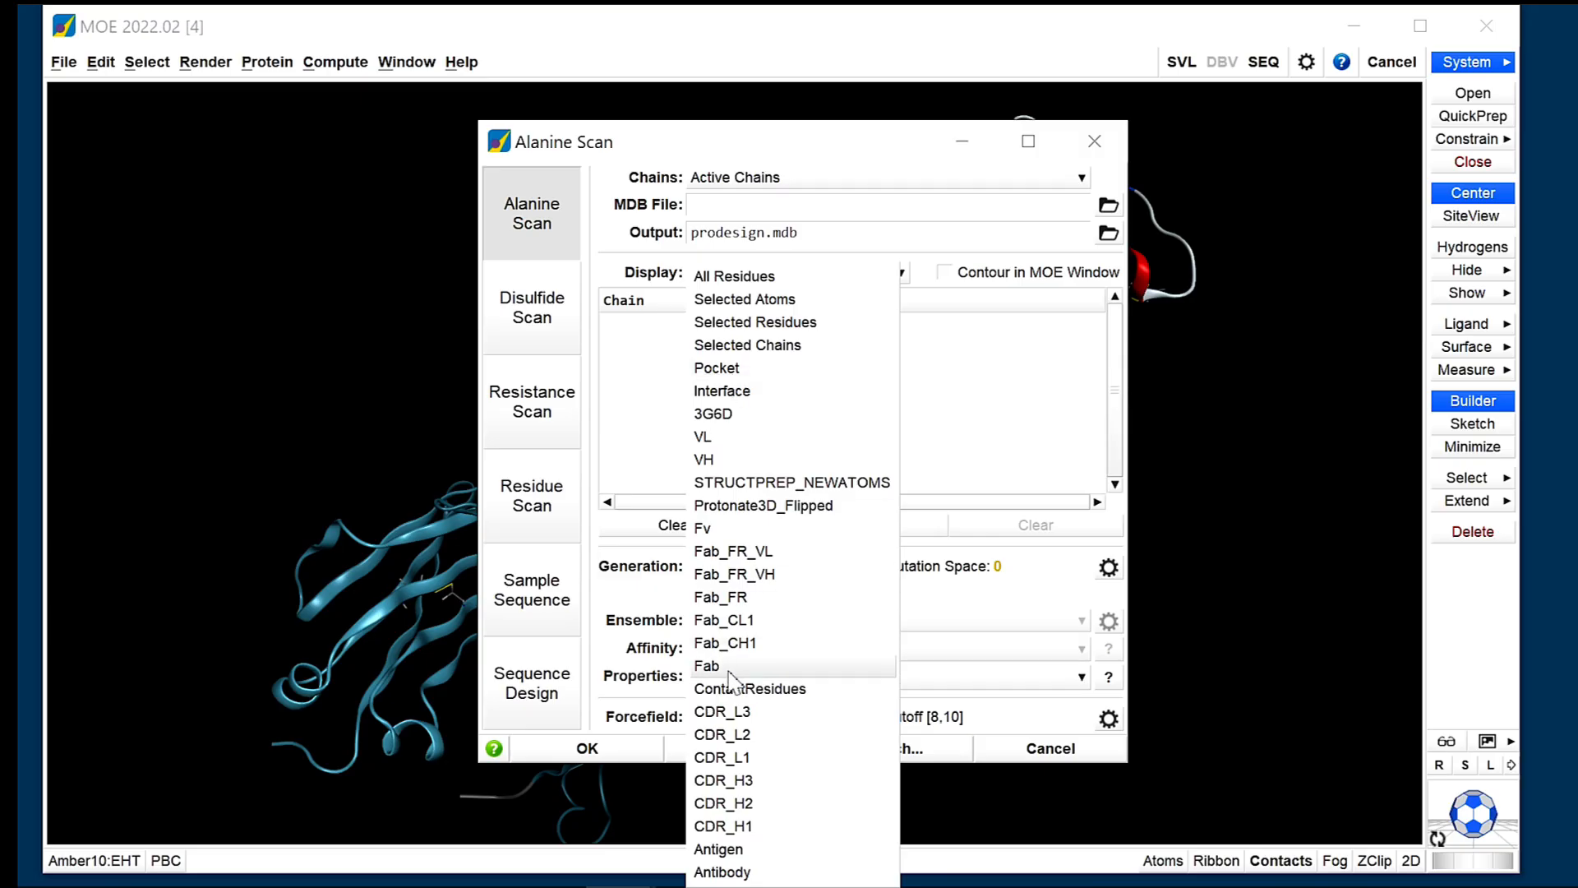
{"action": "left_click", "coordinate": [742, 691]}
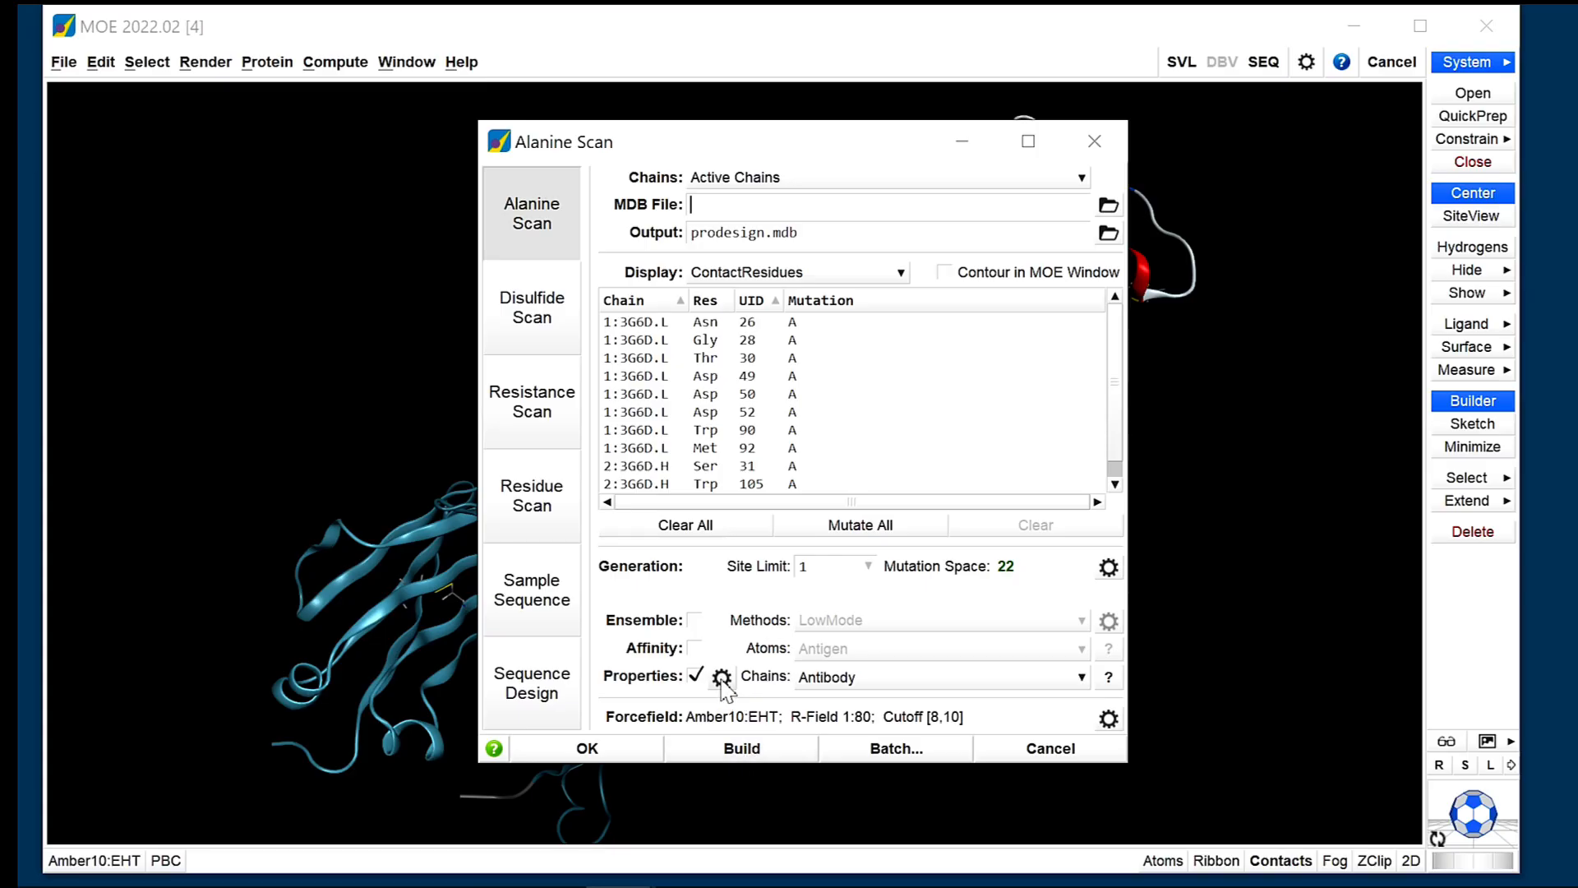
{"action": "left_click", "coordinate": [695, 648]}
Save the alanine scan as a batch job in the directory ./prodesign, and run the scan directly.
{"action": "left_click", "coordinate": [934, 753]}
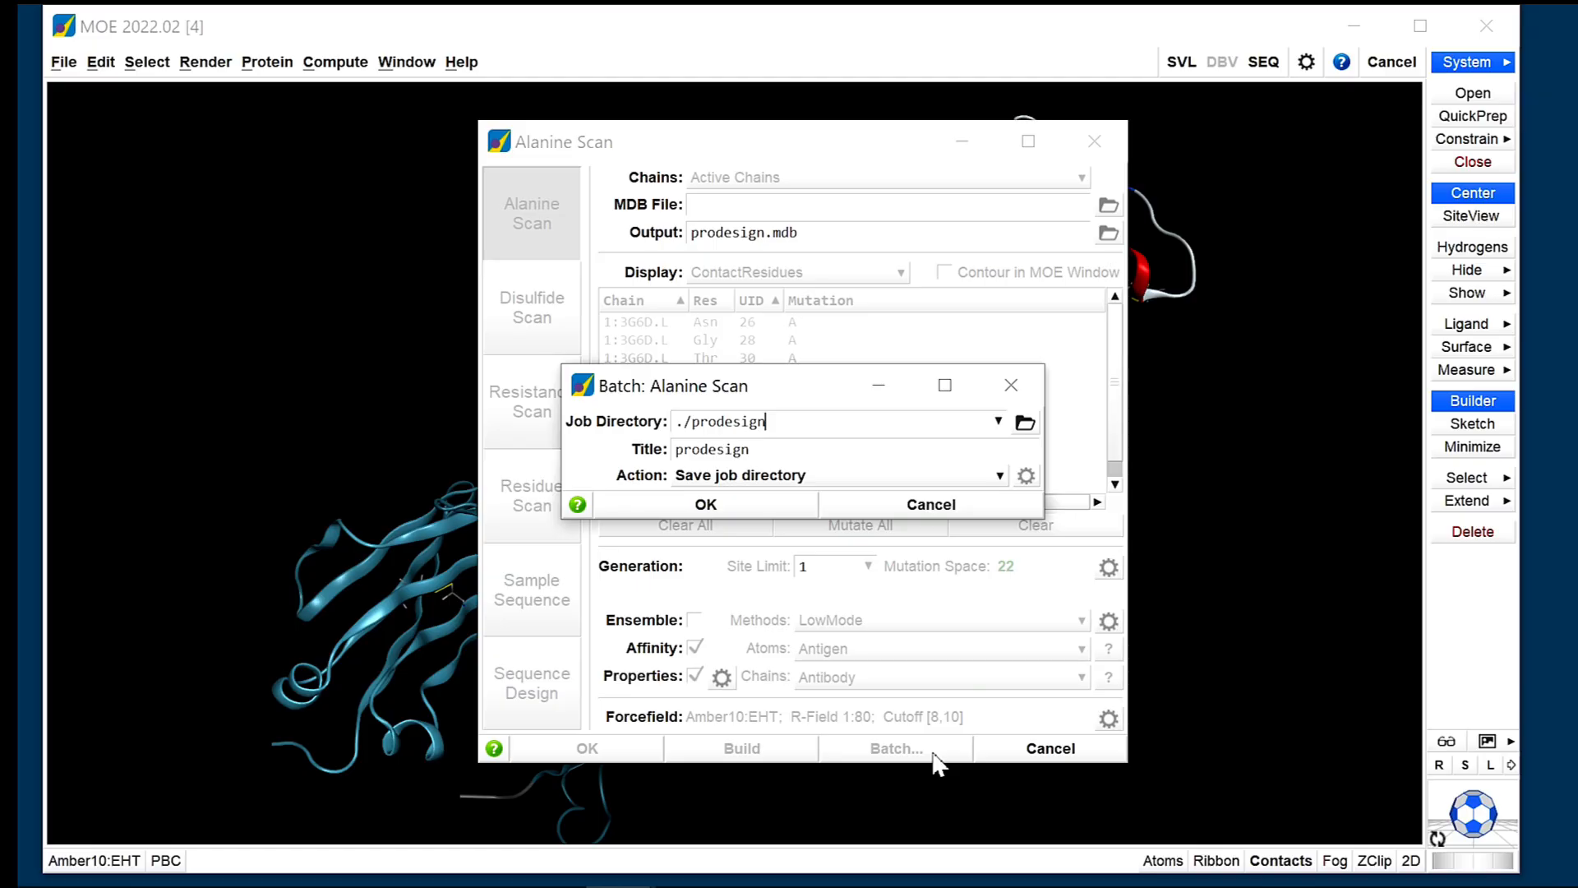
{"action": "left_click", "coordinate": [750, 511]}
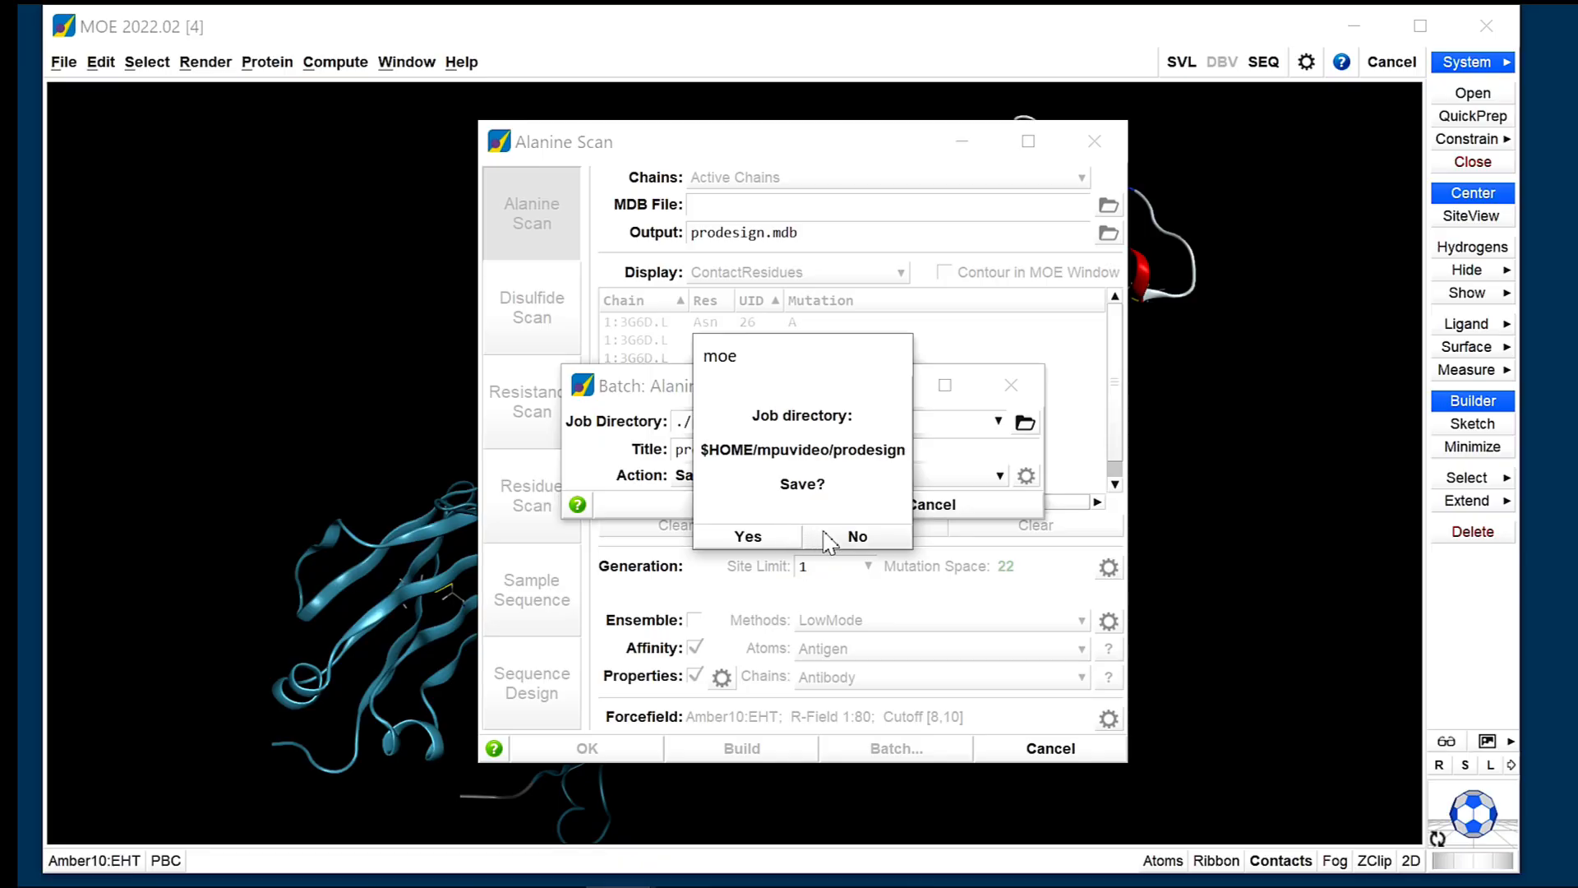
{"action": "left_click", "coordinate": [781, 537]}
{"action": "left_click", "coordinate": [801, 501]}
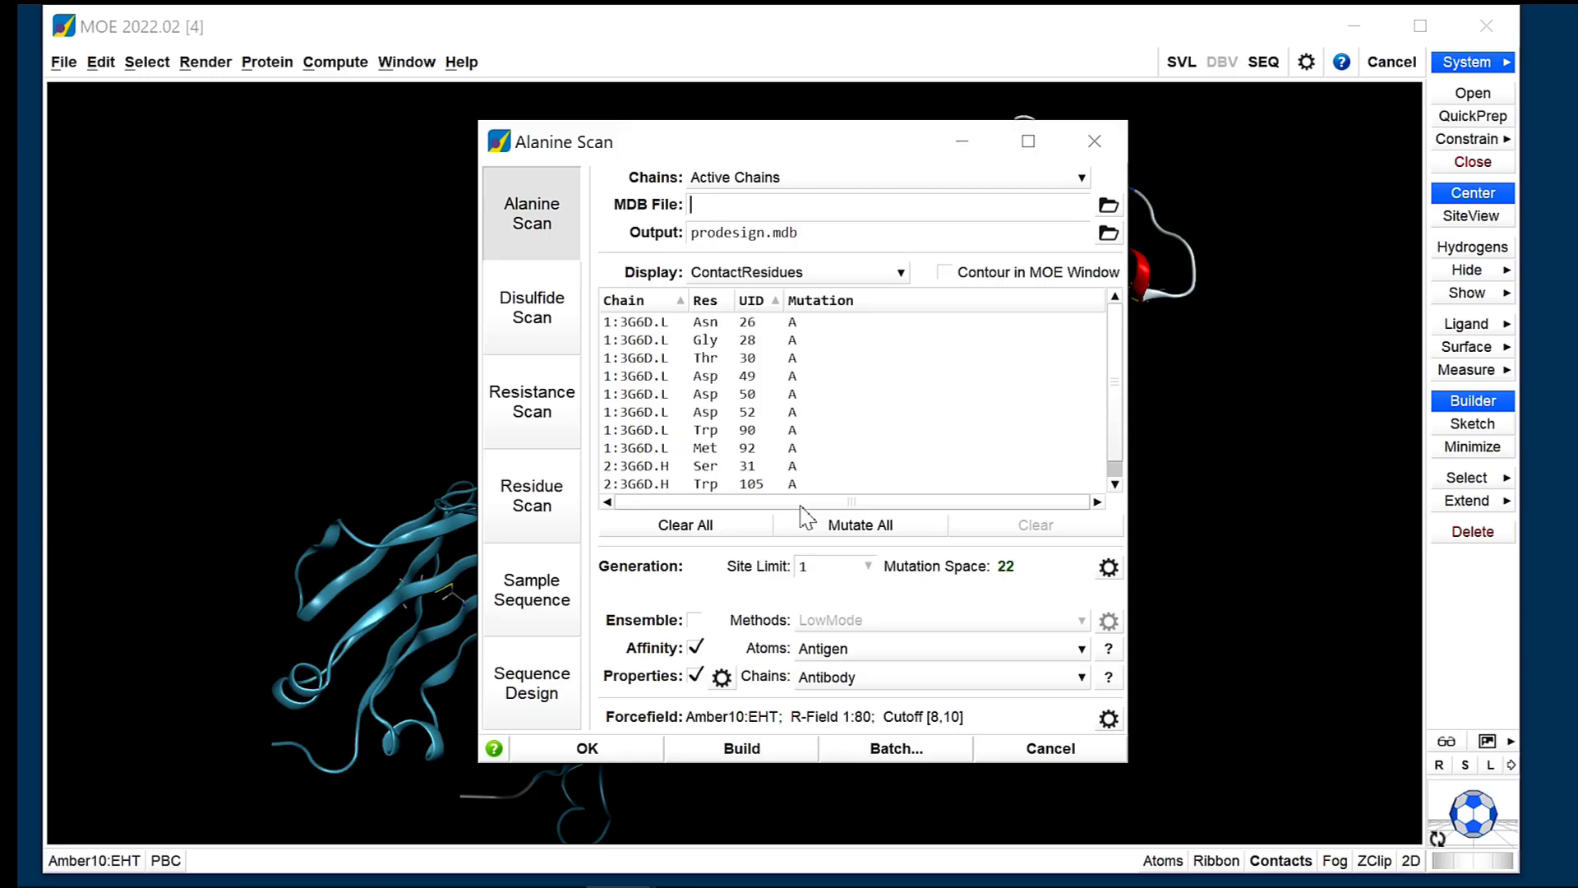
{"action": "left_click", "coordinate": [586, 748]}
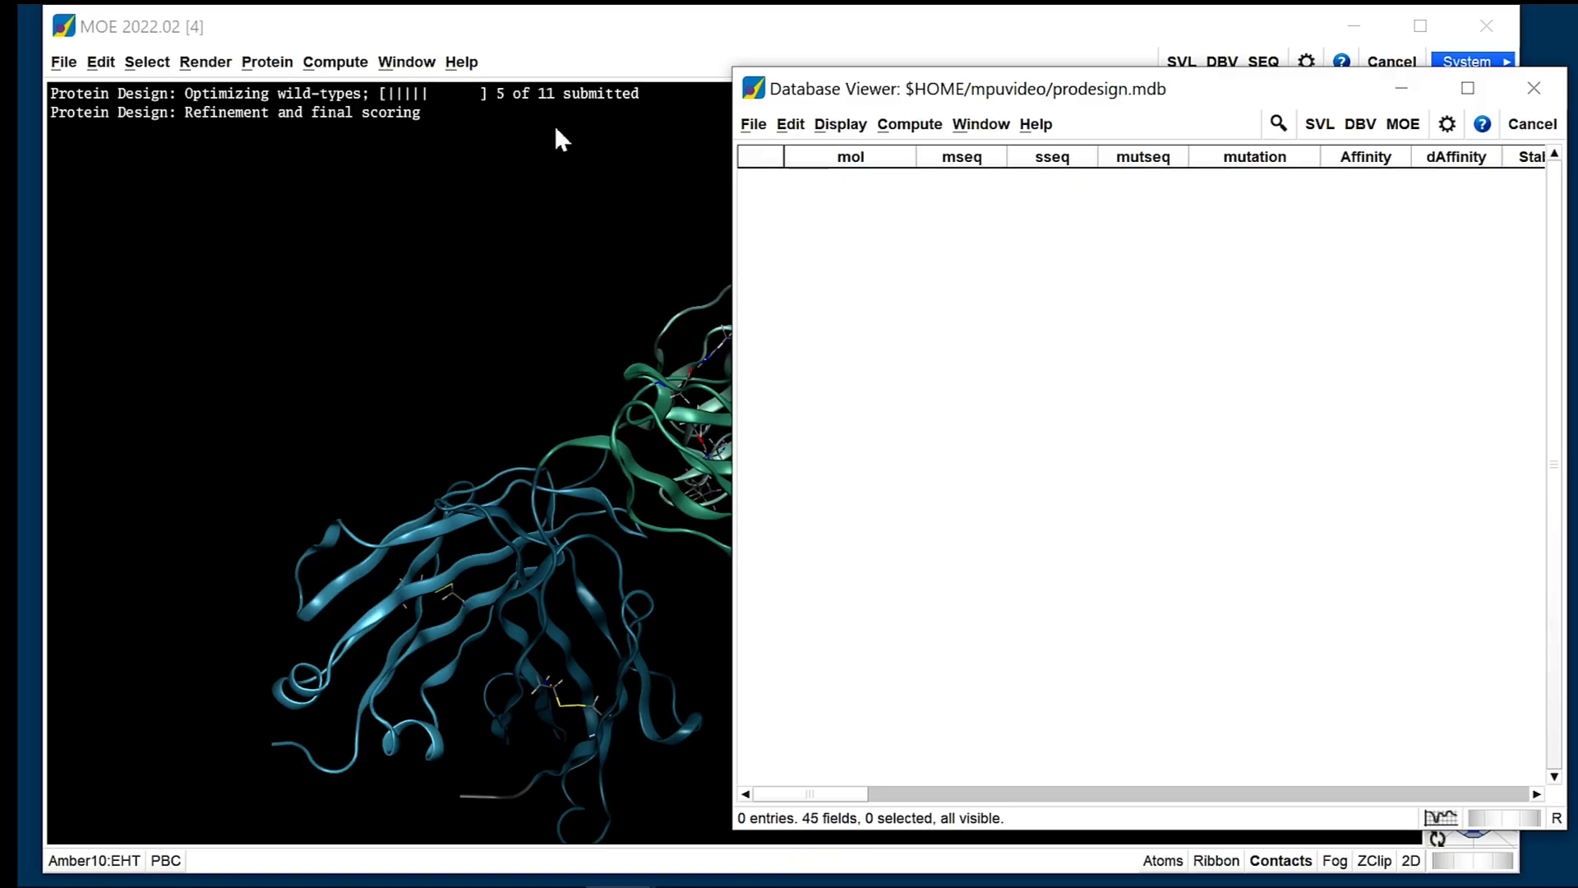
Examine the individual subprocesses of moe.exe and their CPU use in Task Manager, and minimize its window.
{"action": "mouse_move", "coordinate": [615, 885]}
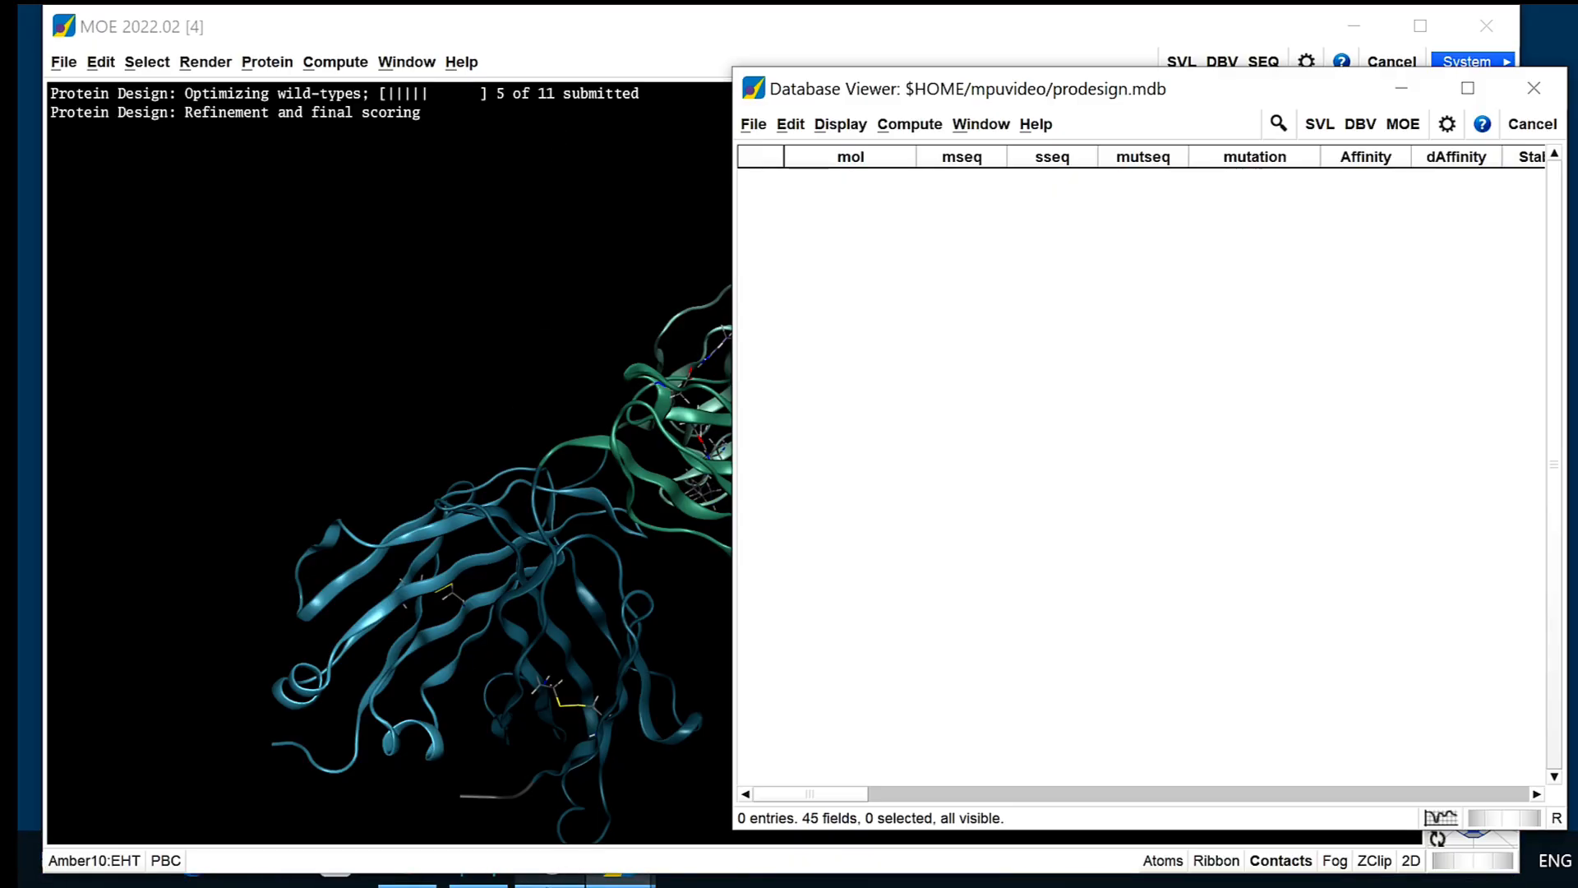
{"action": "left_click", "coordinate": [547, 881]}
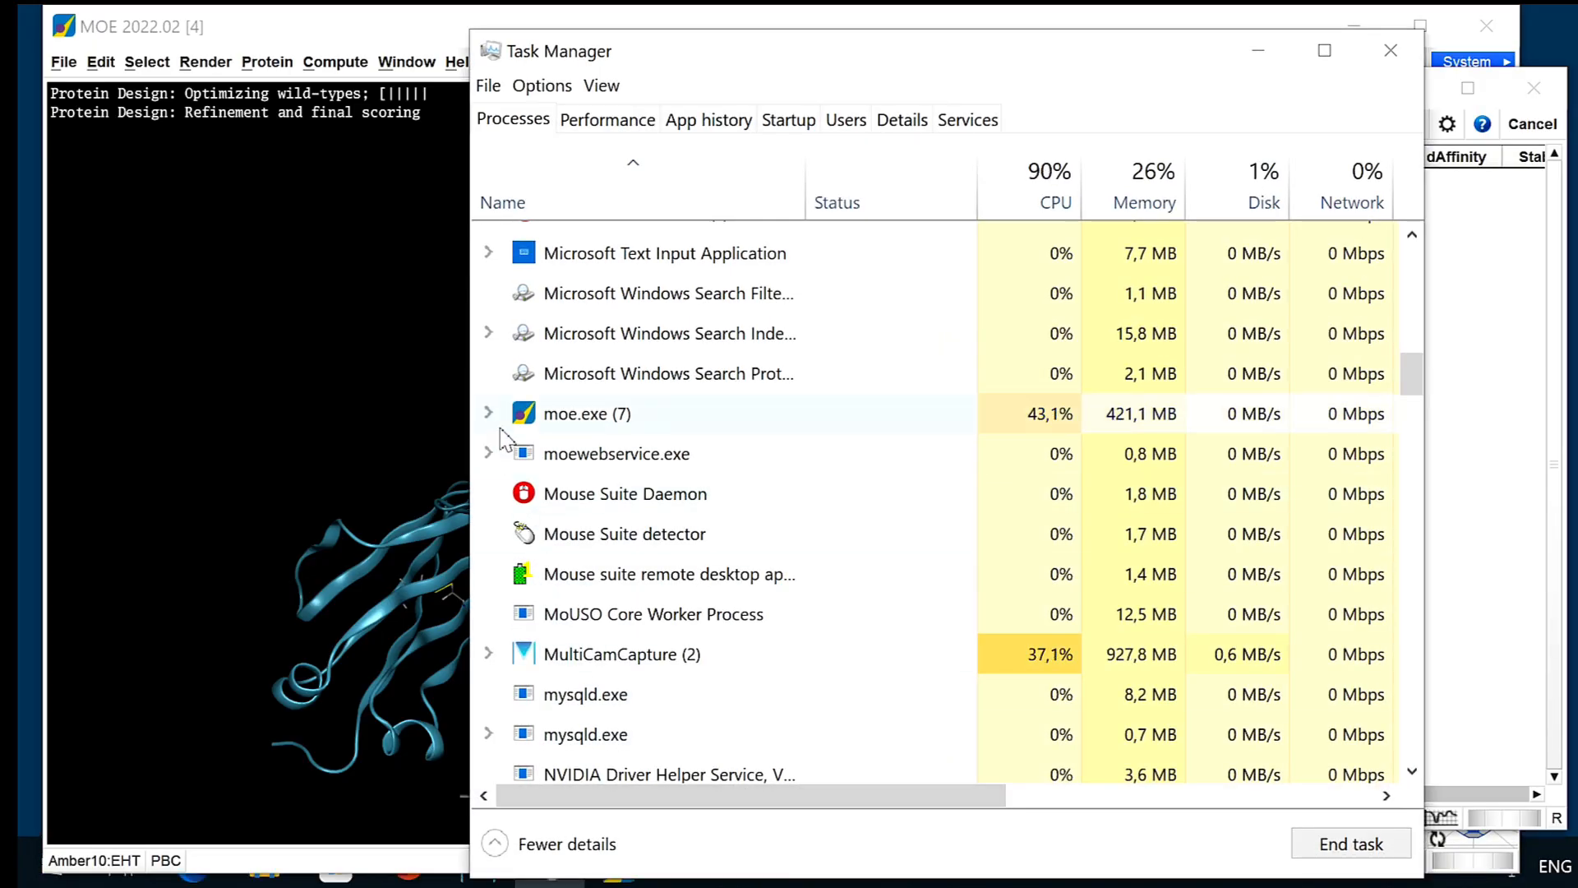
{"action": "left_click", "coordinate": [490, 414]}
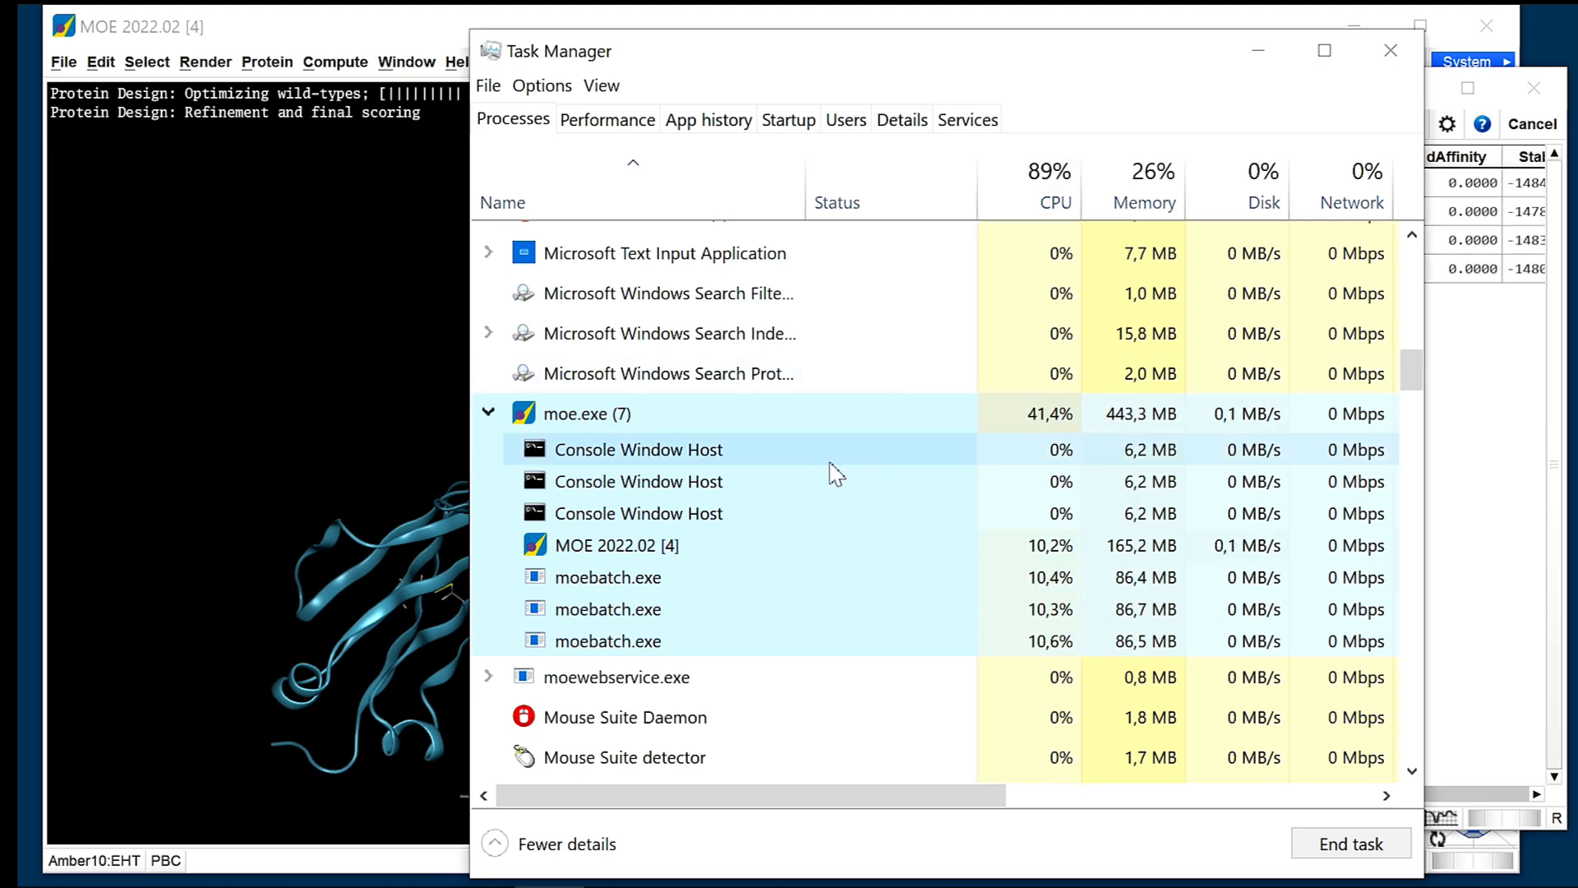
{"action": "left_click", "coordinate": [1258, 50]}
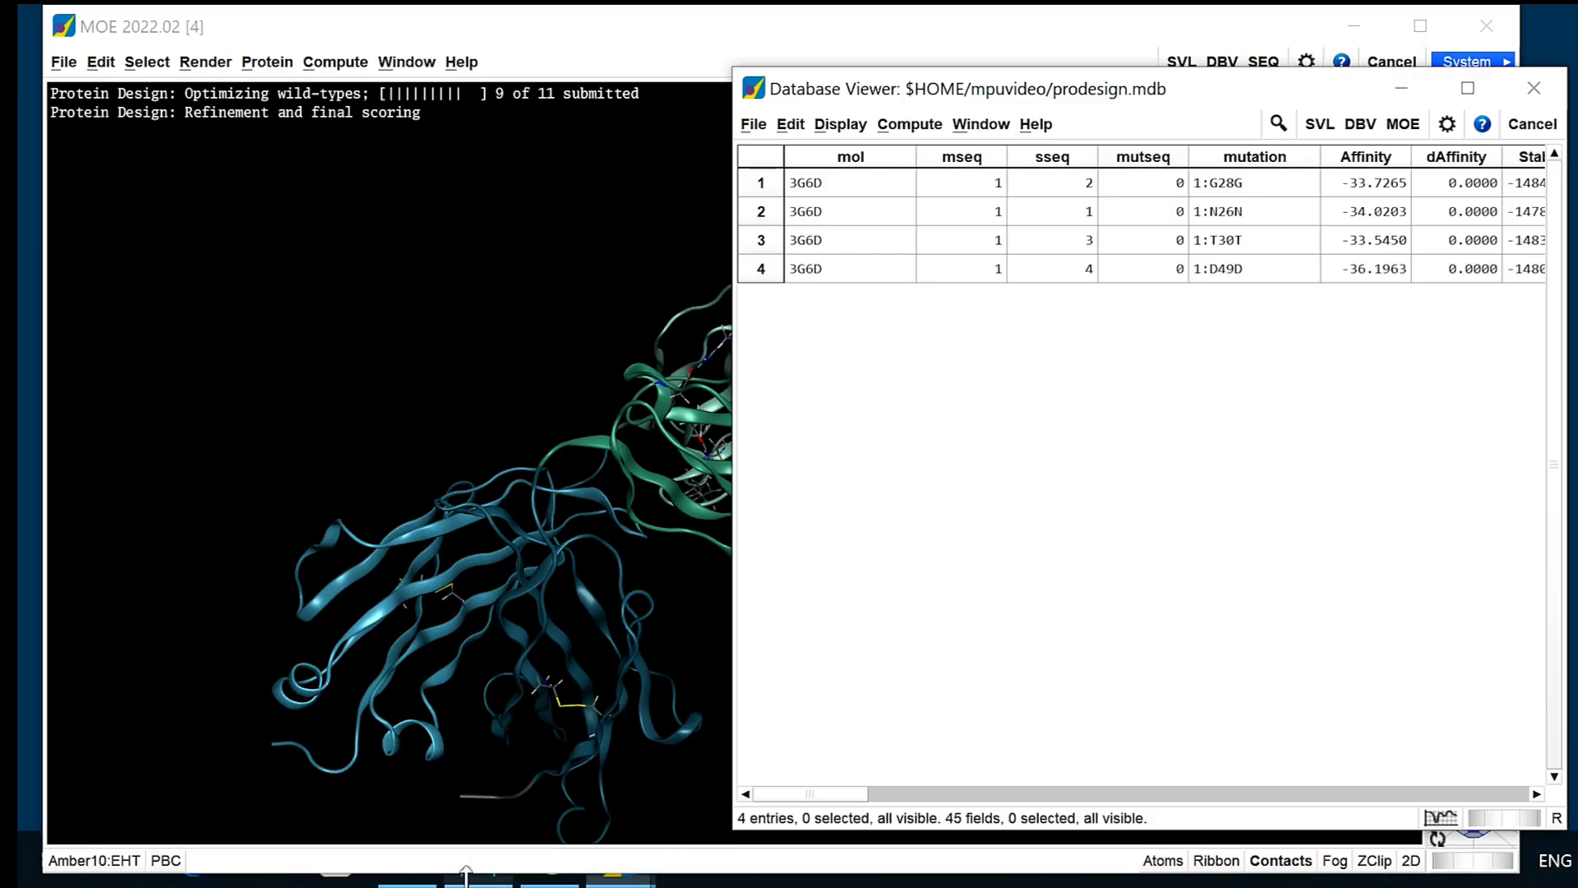
Switch to the PowerPoint slide show on other MOE applications that benefit from parallel processing.
{"action": "left_click", "coordinate": [409, 878]}
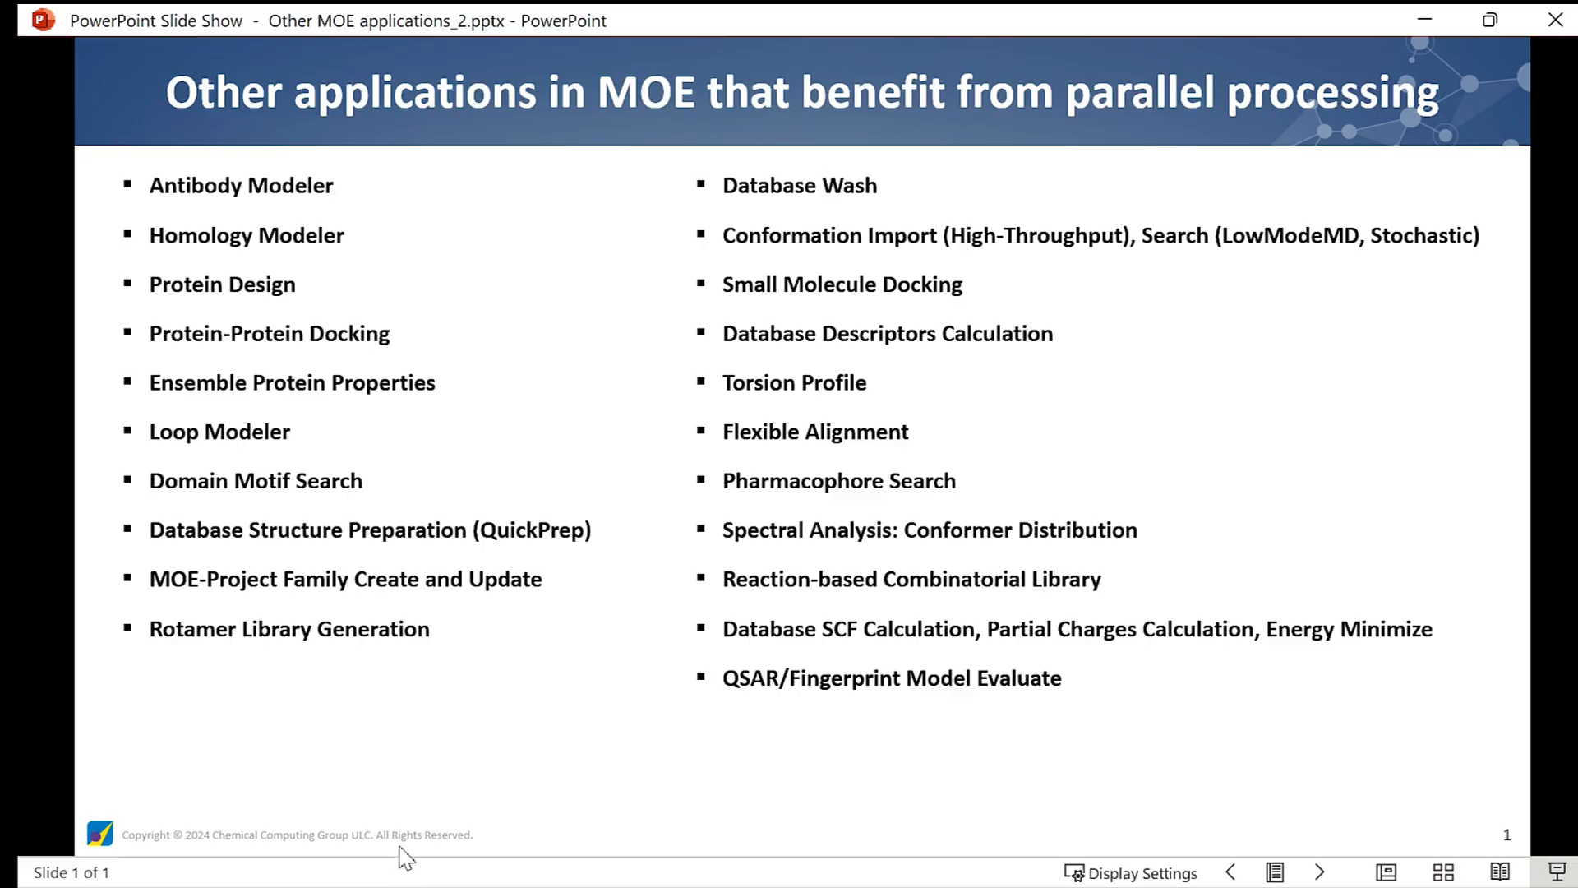
Switch to Command Prompt and start moebatch with the option -mpu 4.
{"action": "key", "text": "super"}
{"action": "left_click", "coordinate": [119, 859]}
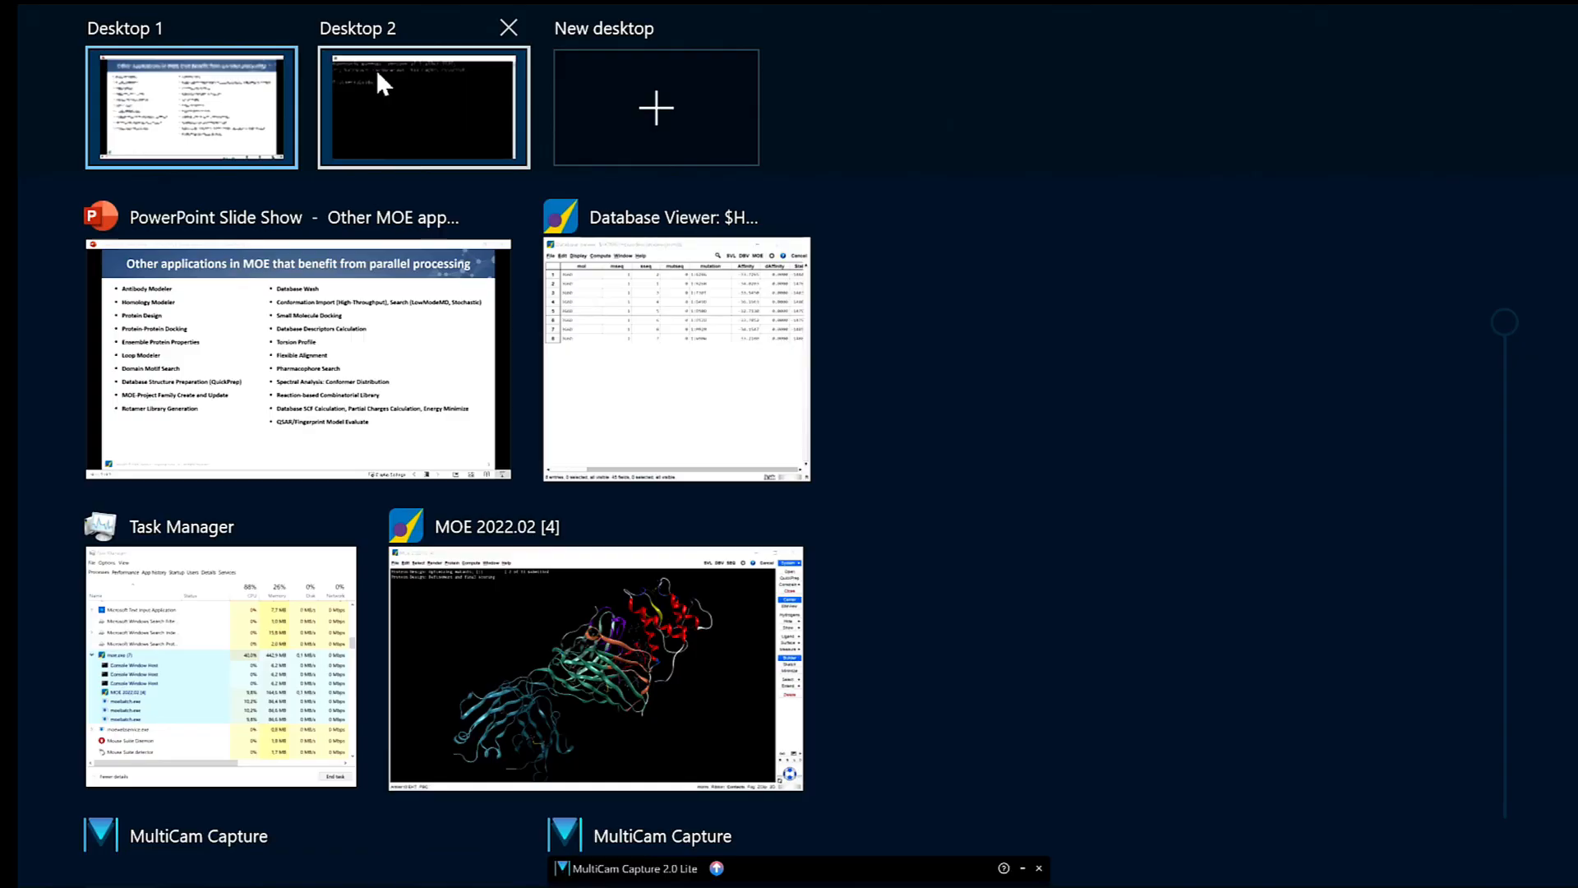
{"action": "left_click", "coordinate": [380, 82]}
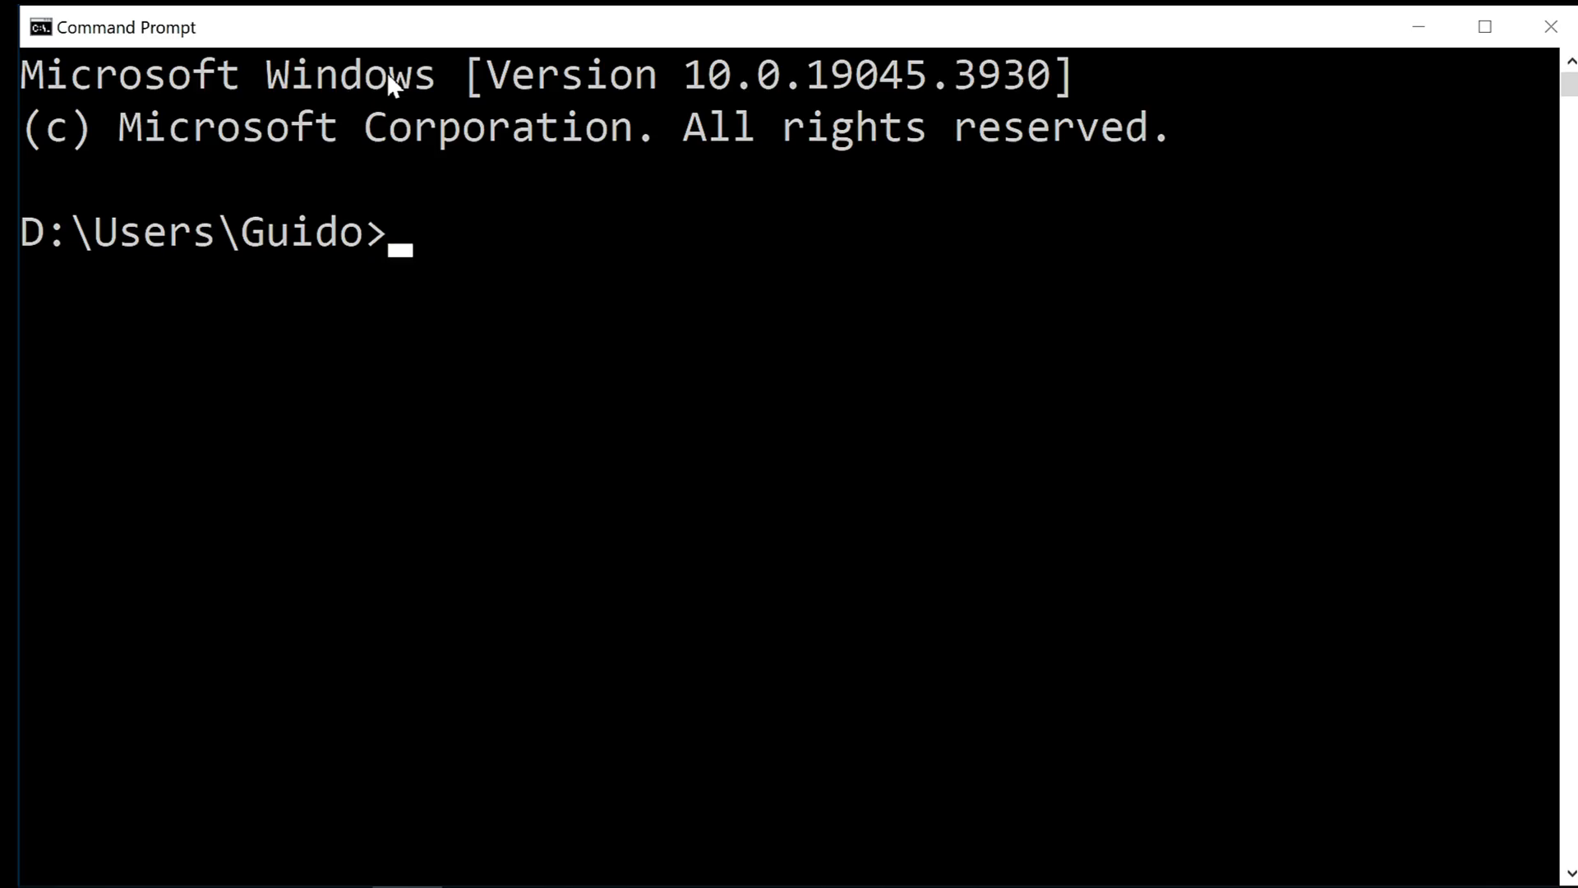
{"action": "type", "text": "moebatch"}
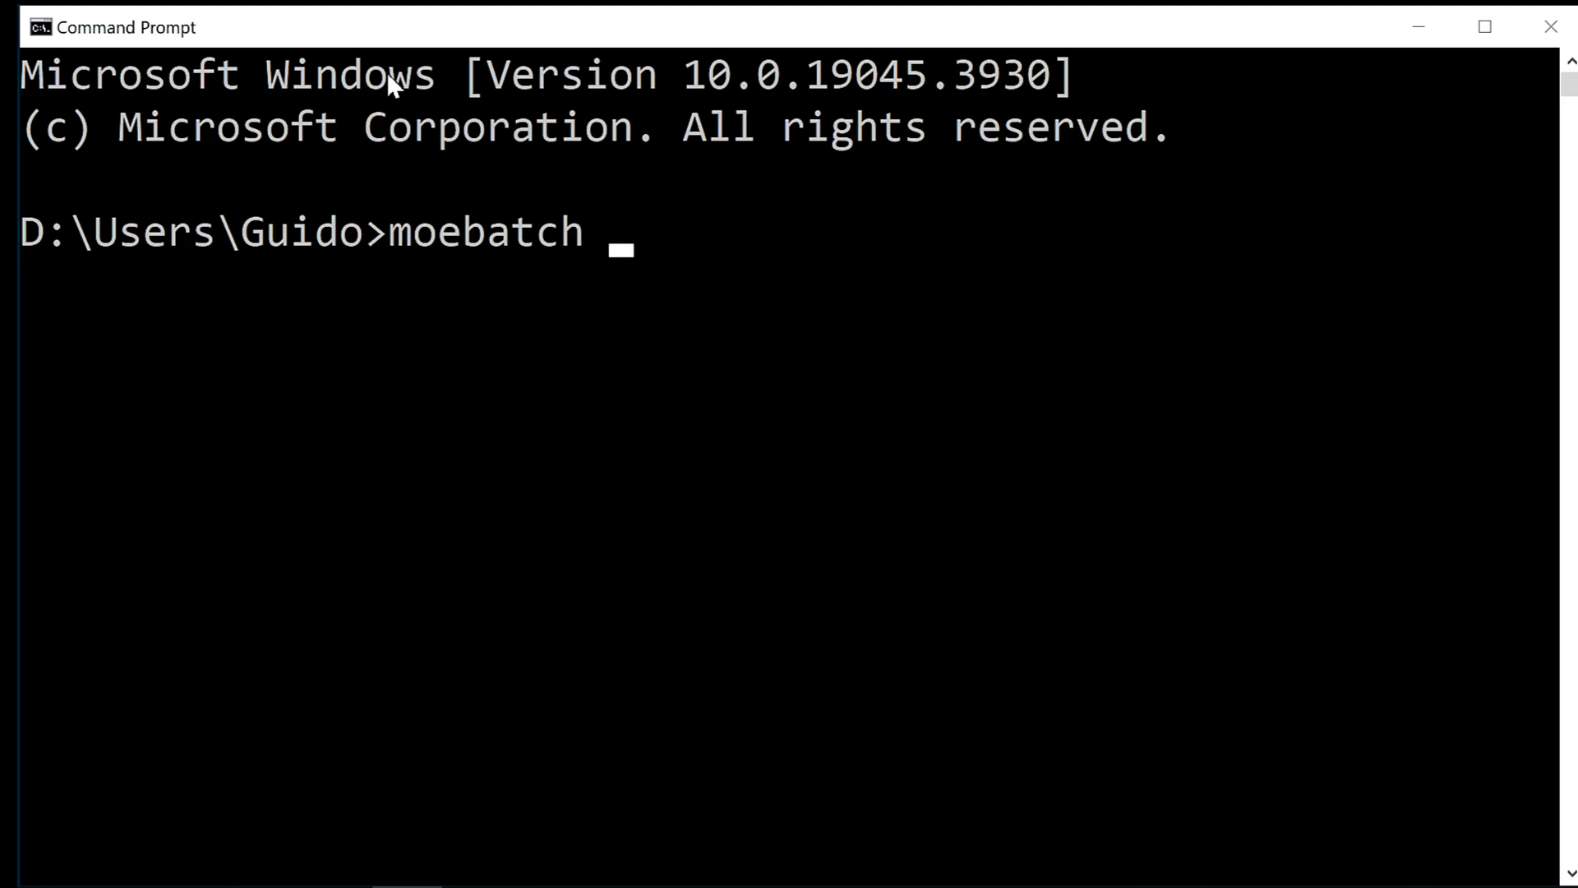
{"action": "type", "text": " -mpu"}
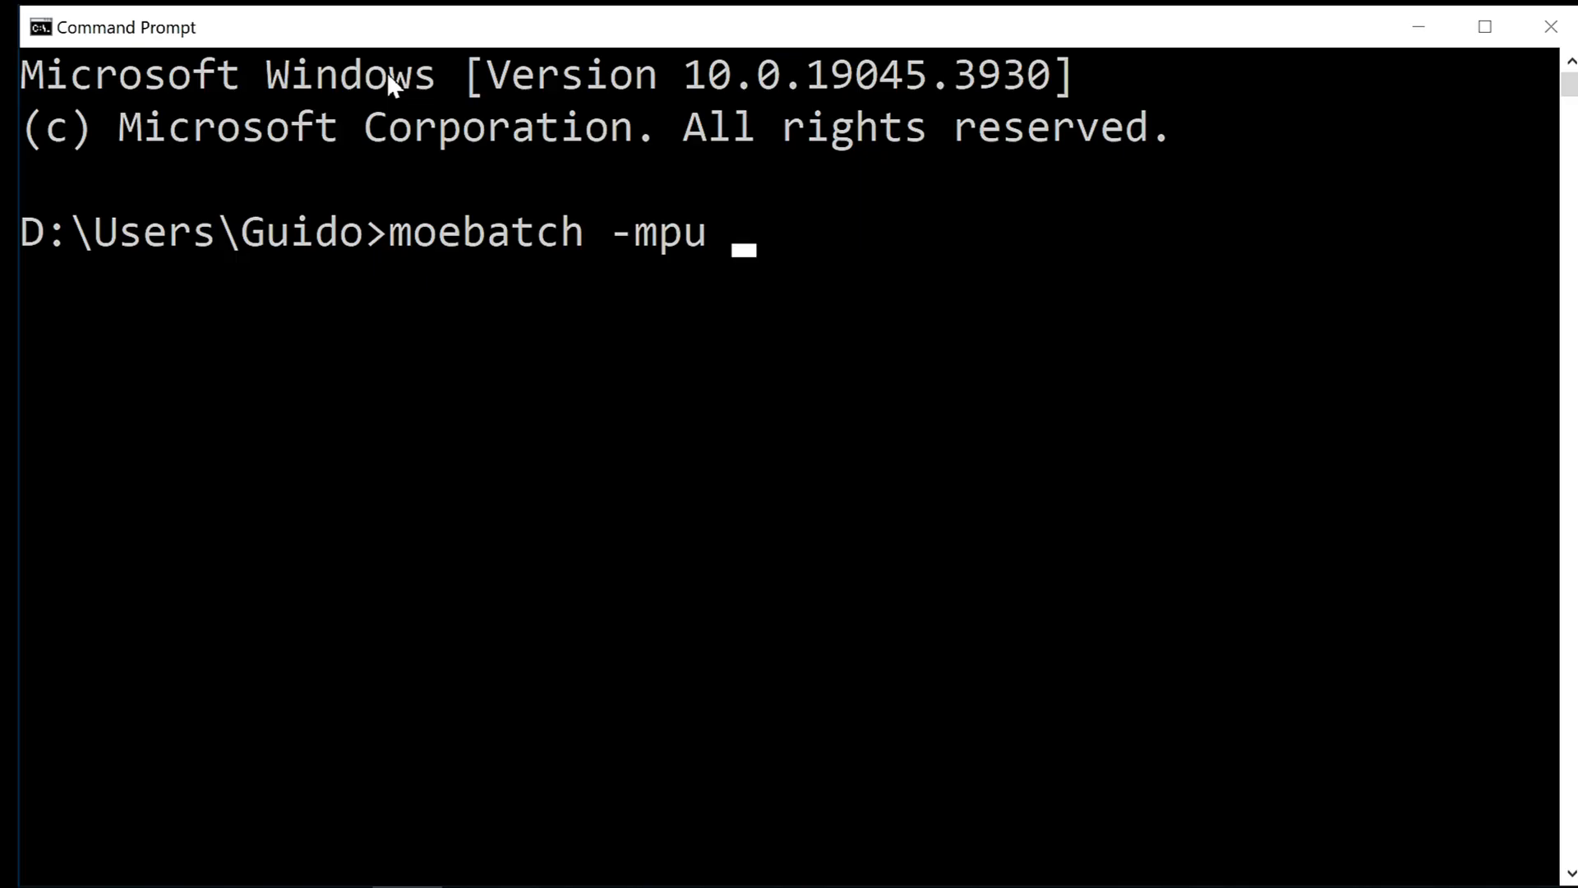
{"action": "type", "text": "4"}
{"action": "key", "text": "Return"}
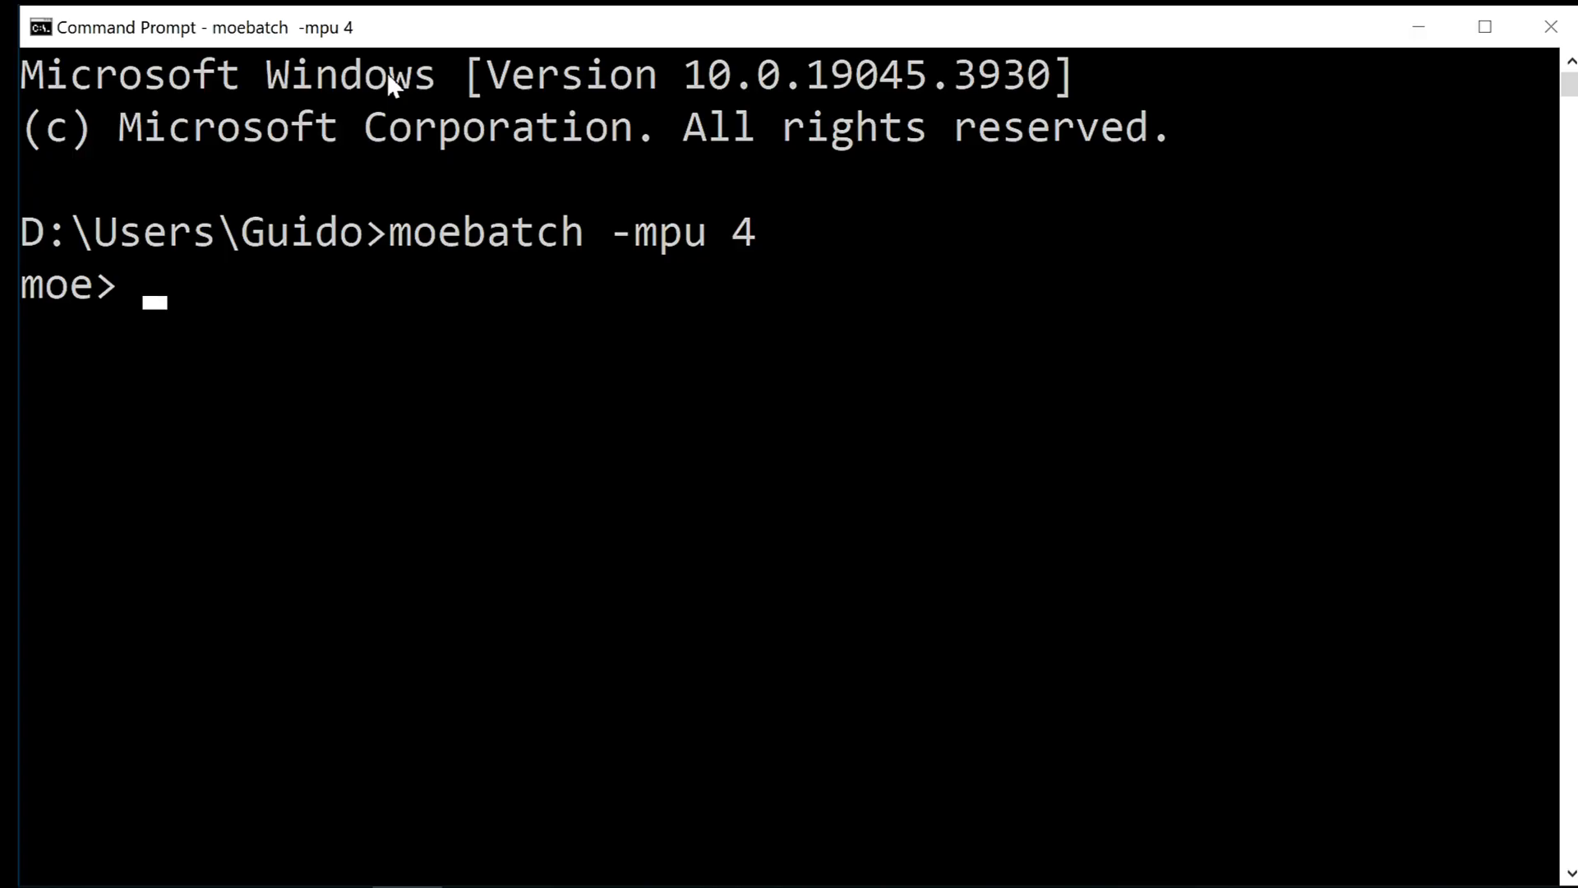
Query MPU_HOSTCOUNT at the moebatch prompt to check the number of processes.
{"action": "type", "text": "MPU"}
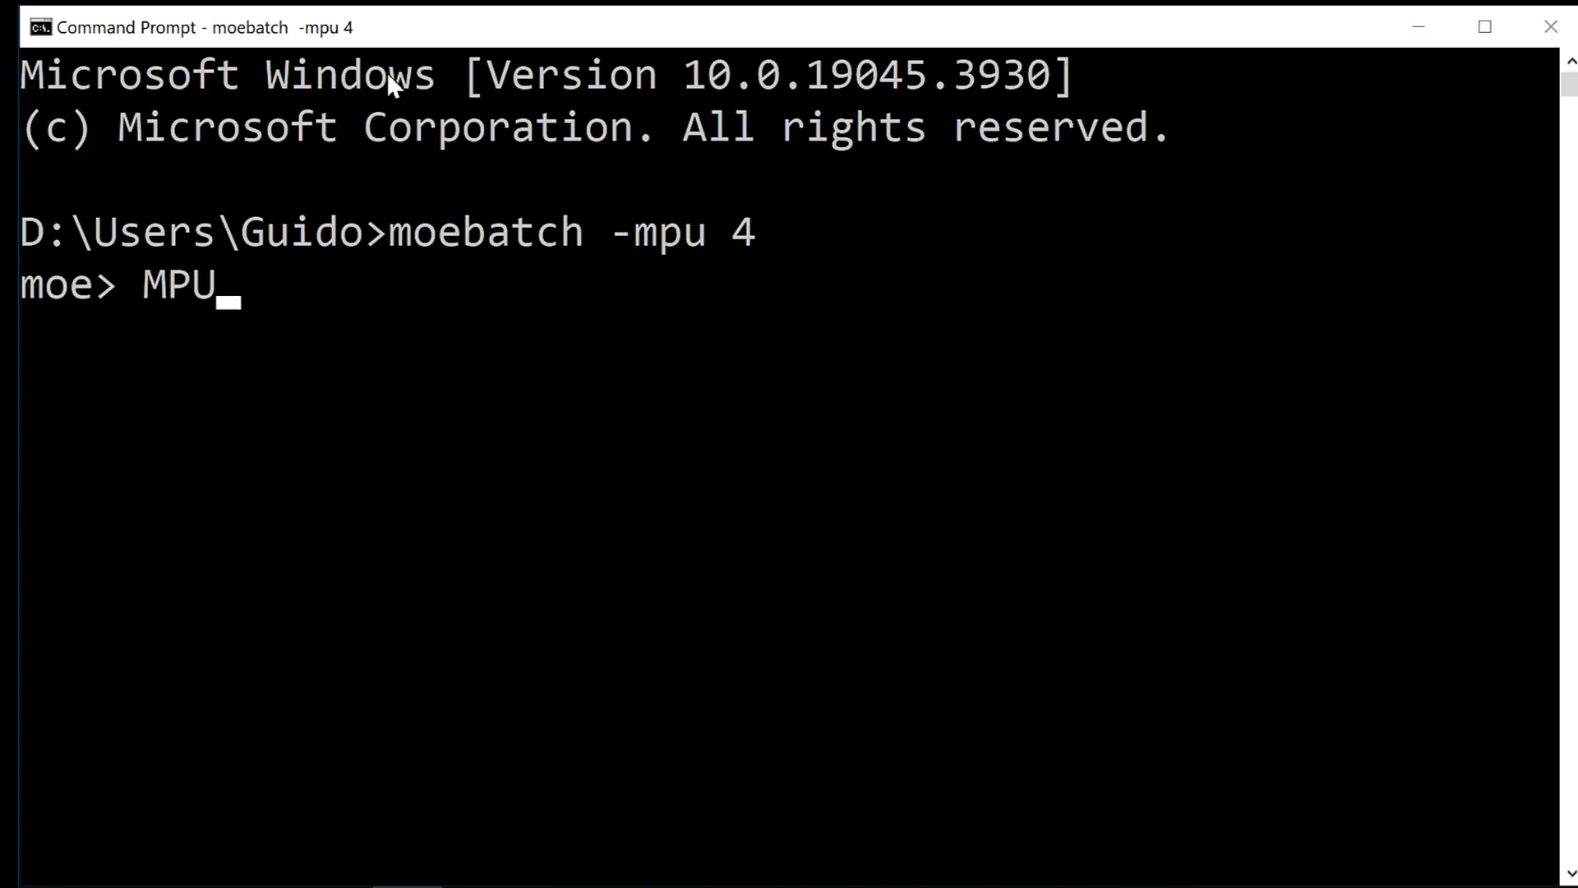
{"action": "type", "text": "_HOS"}
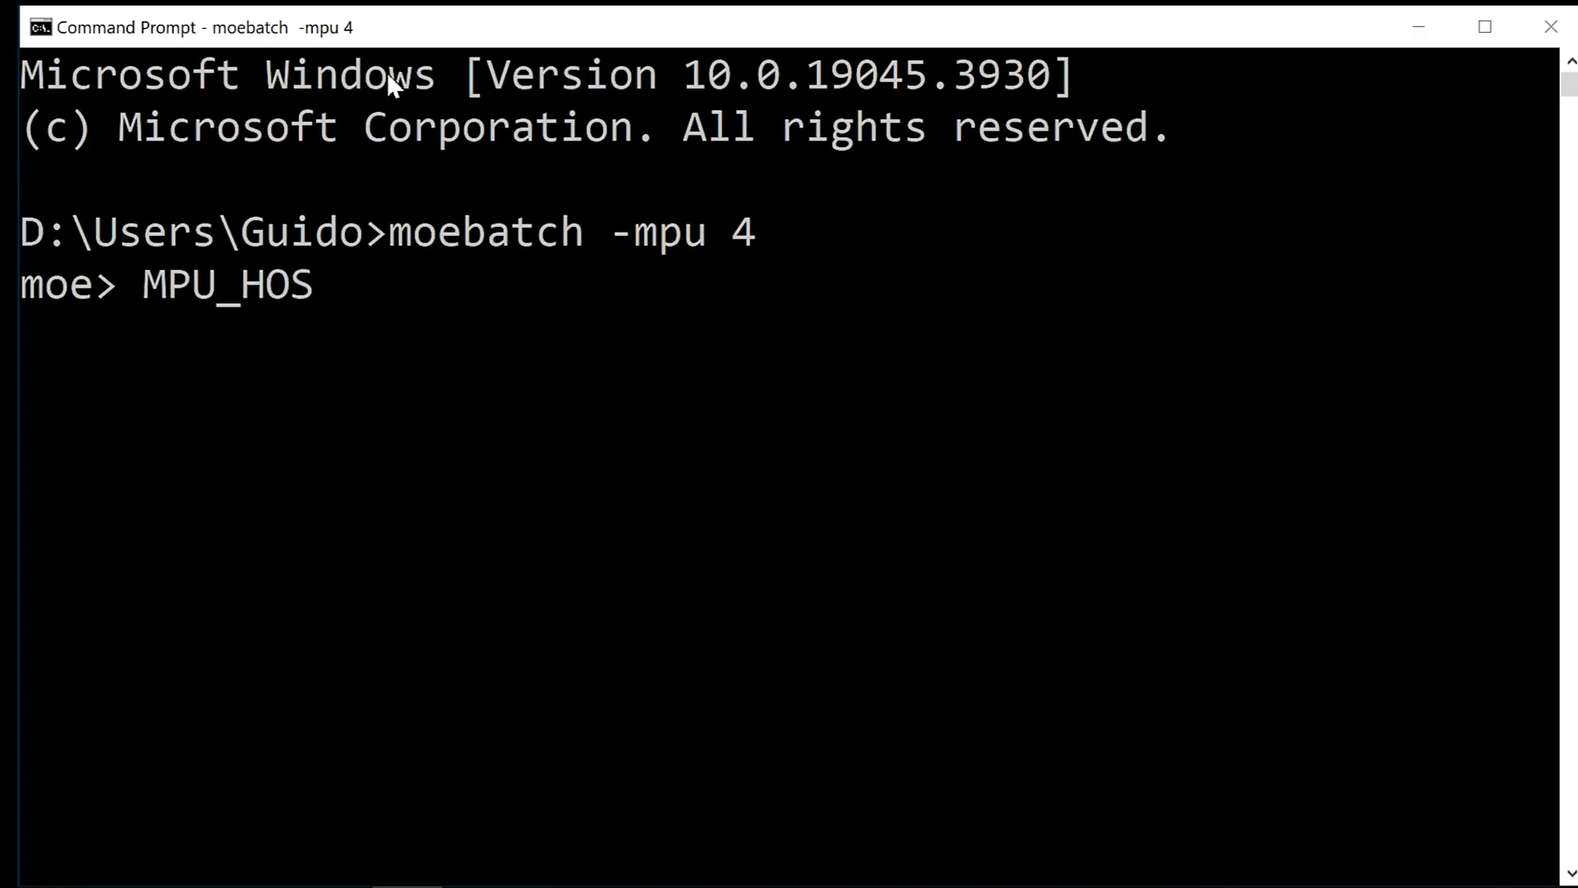
{"action": "type", "text": "TCOUNT"}
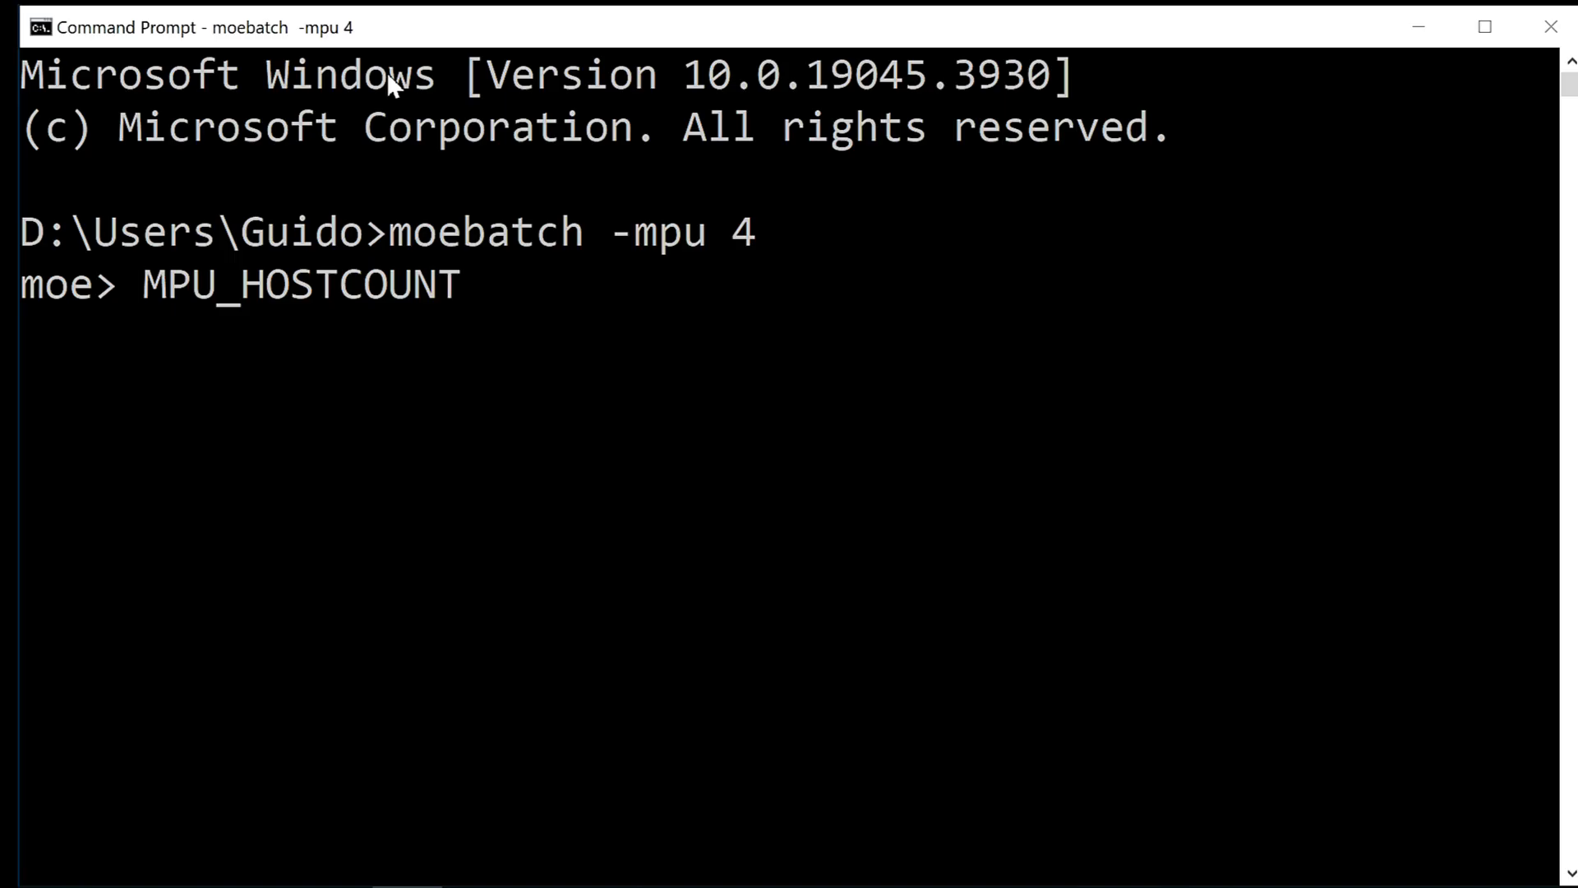
{"action": "key", "text": "Return"}
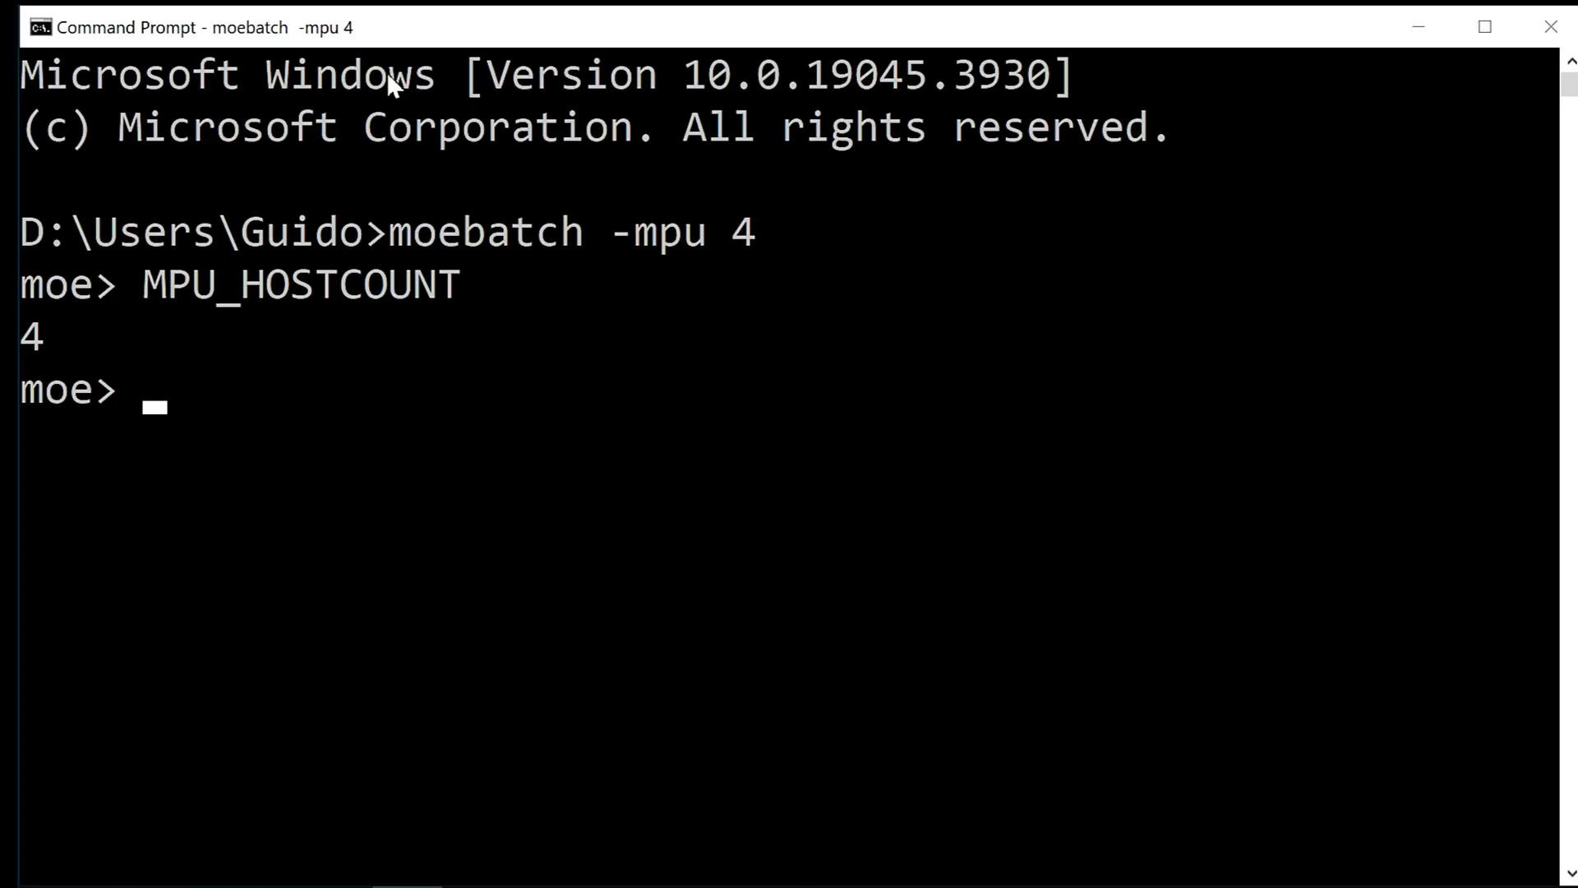
Exit the moebatch session with quit[].
{"action": "type", "text": "quit"}
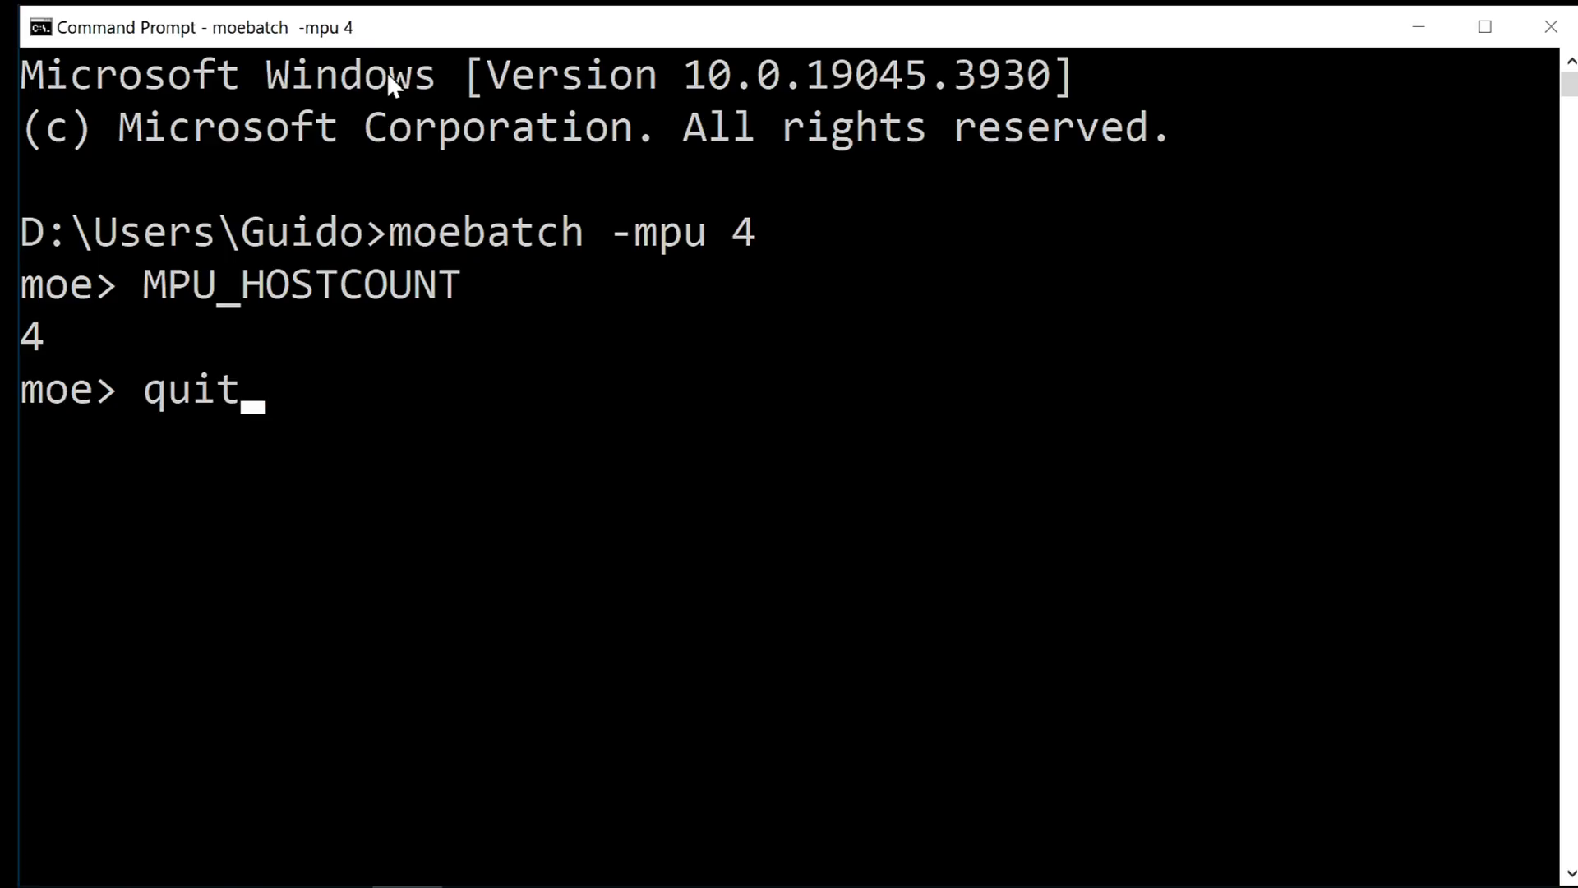
{"action": "type", "text": "[]"}
{"action": "key", "text": "Return"}
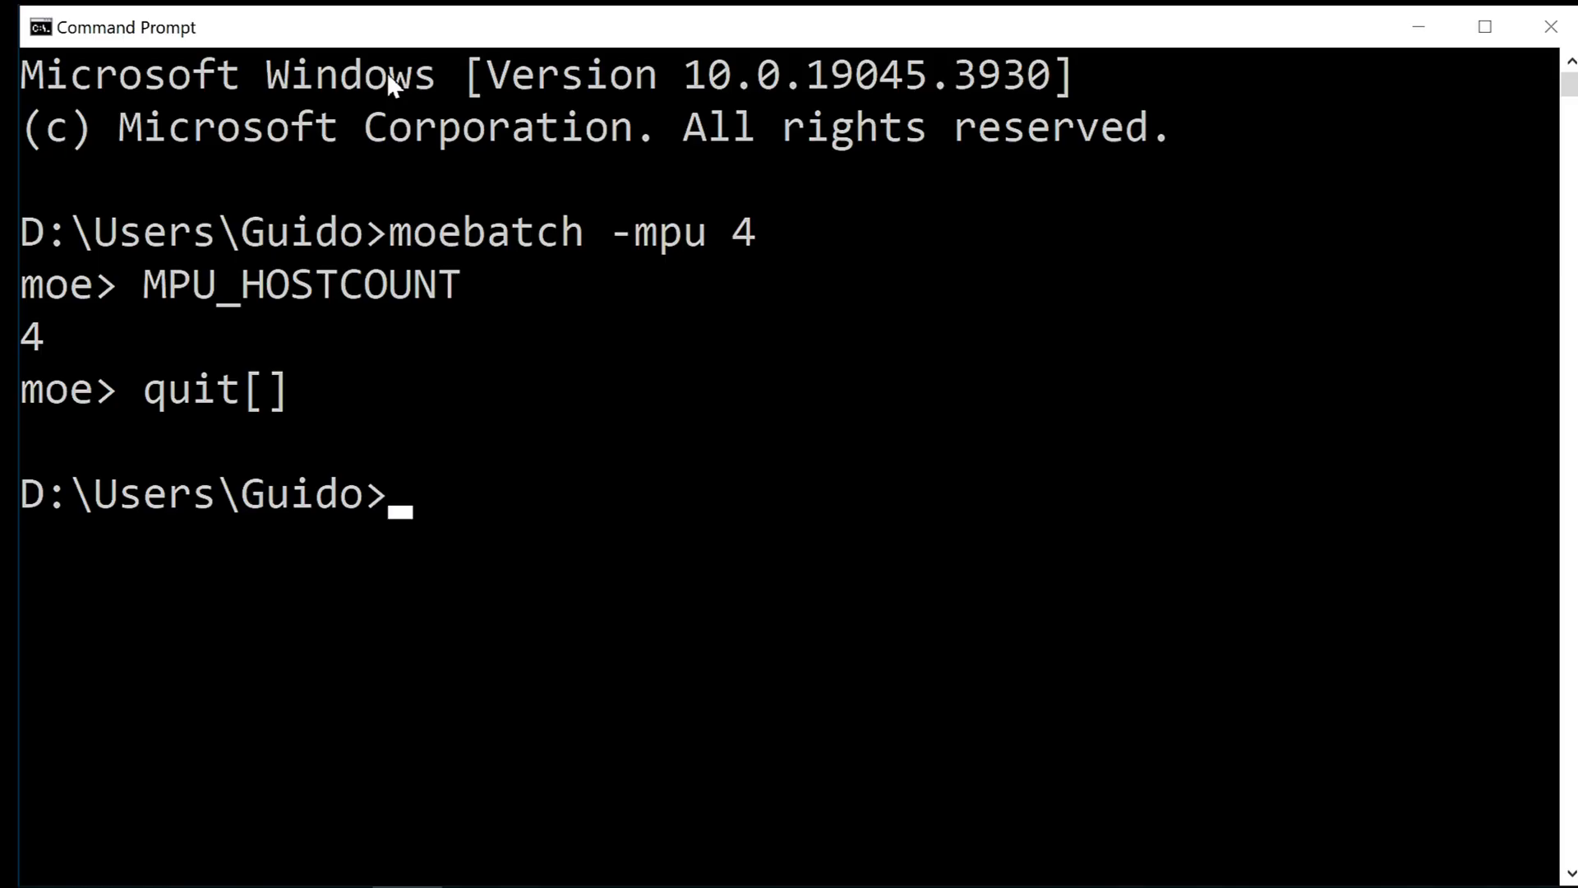
Enter a busybox sh command for the script run.sh, giving its full path in the prodesign folder of the home directory under d:/users.
{"action": "type", "text": "busy"}
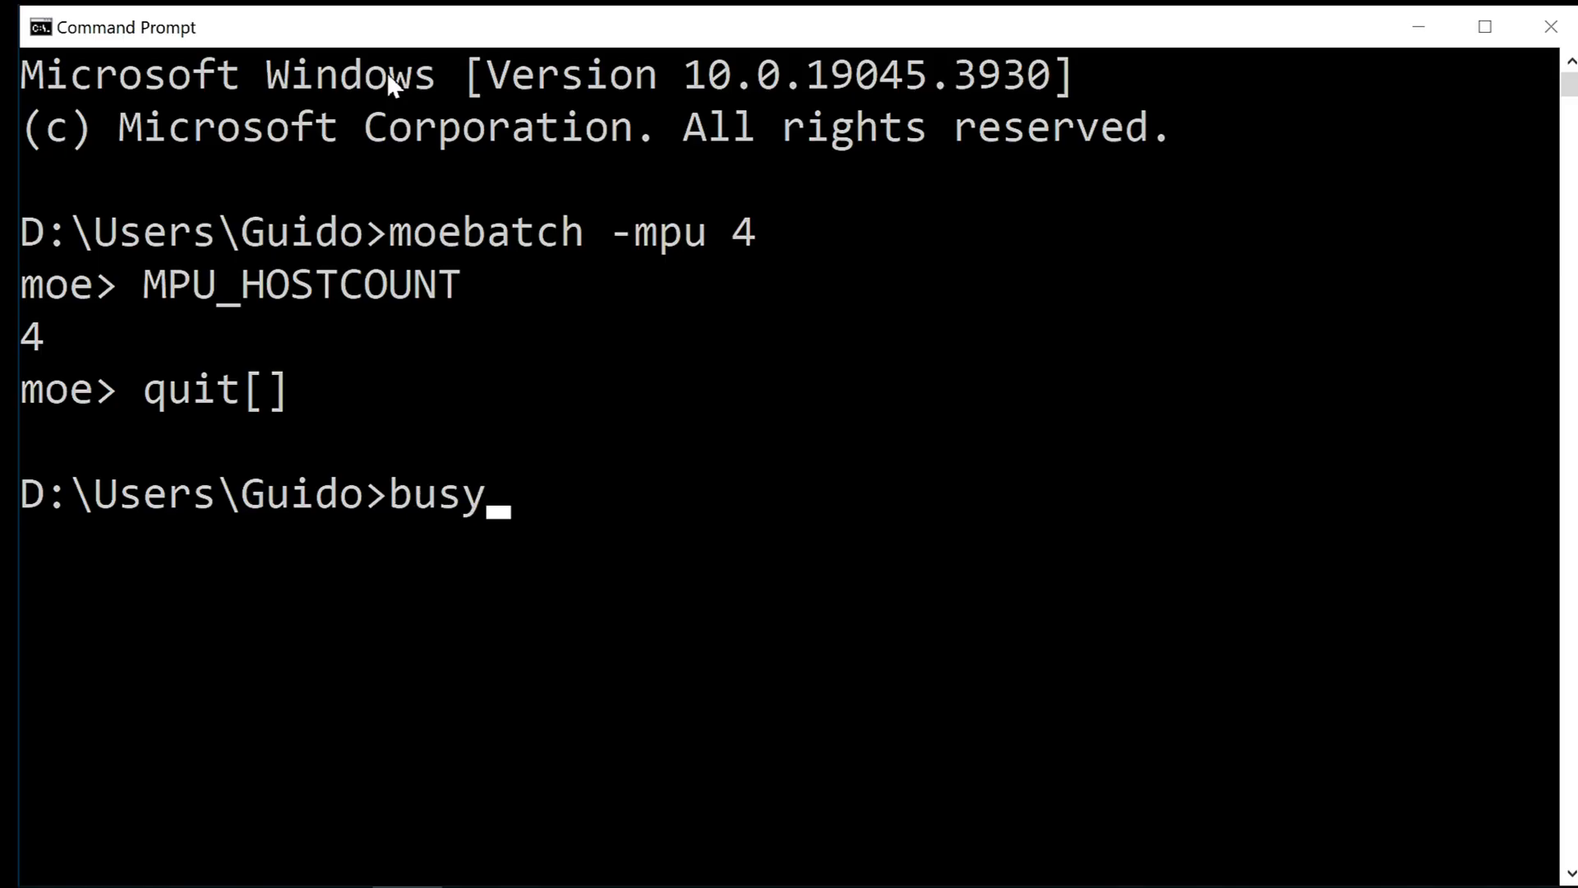
{"action": "type", "text": "box sh"}
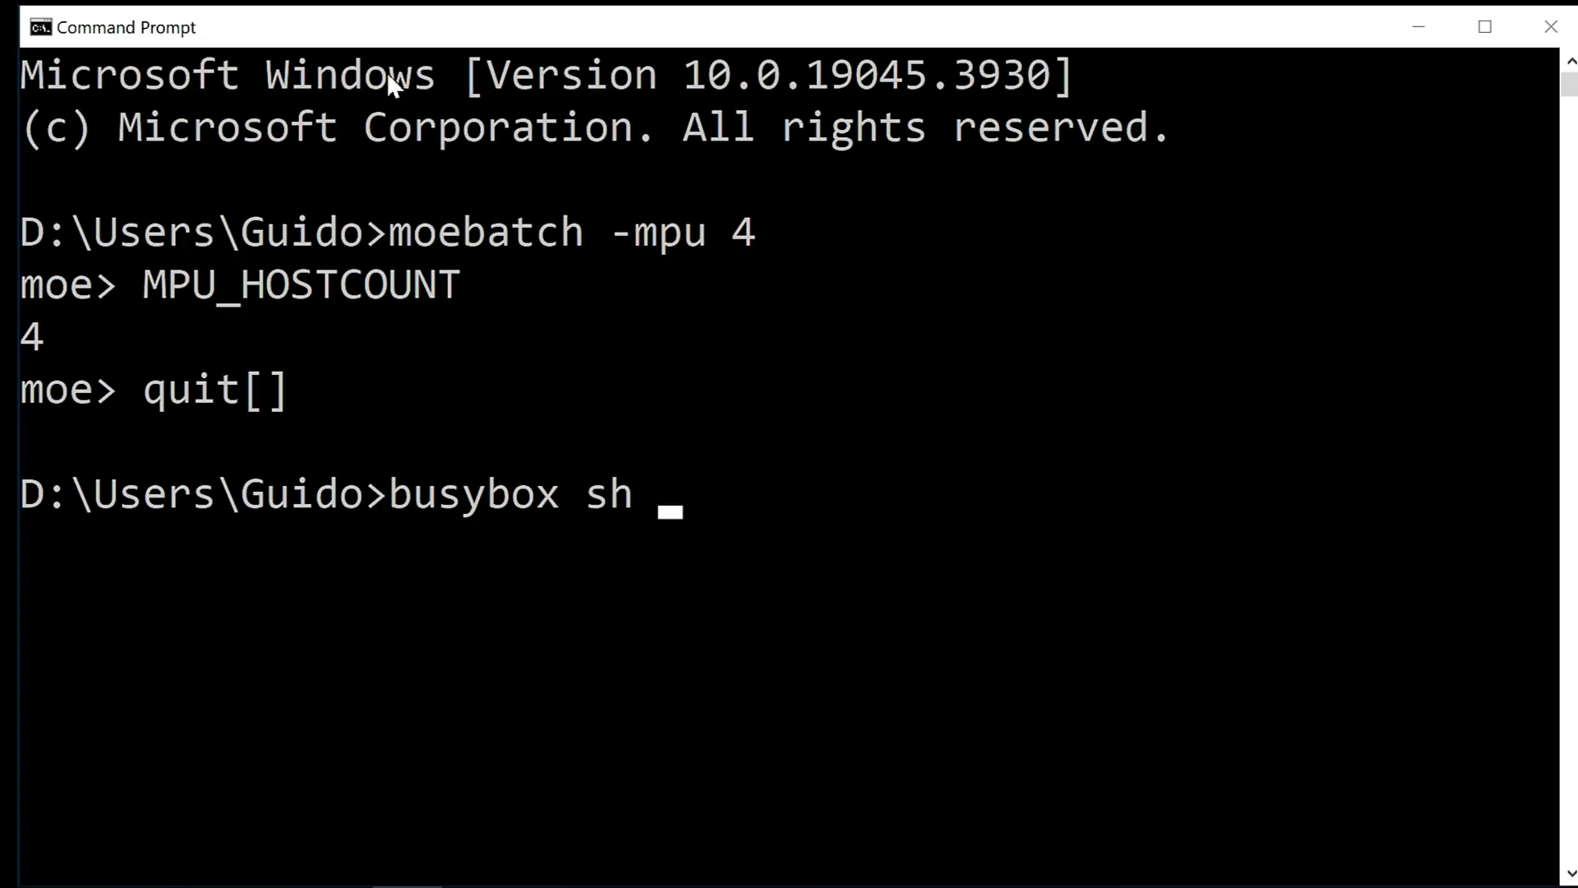
{"action": "type", "text": " d:/us"}
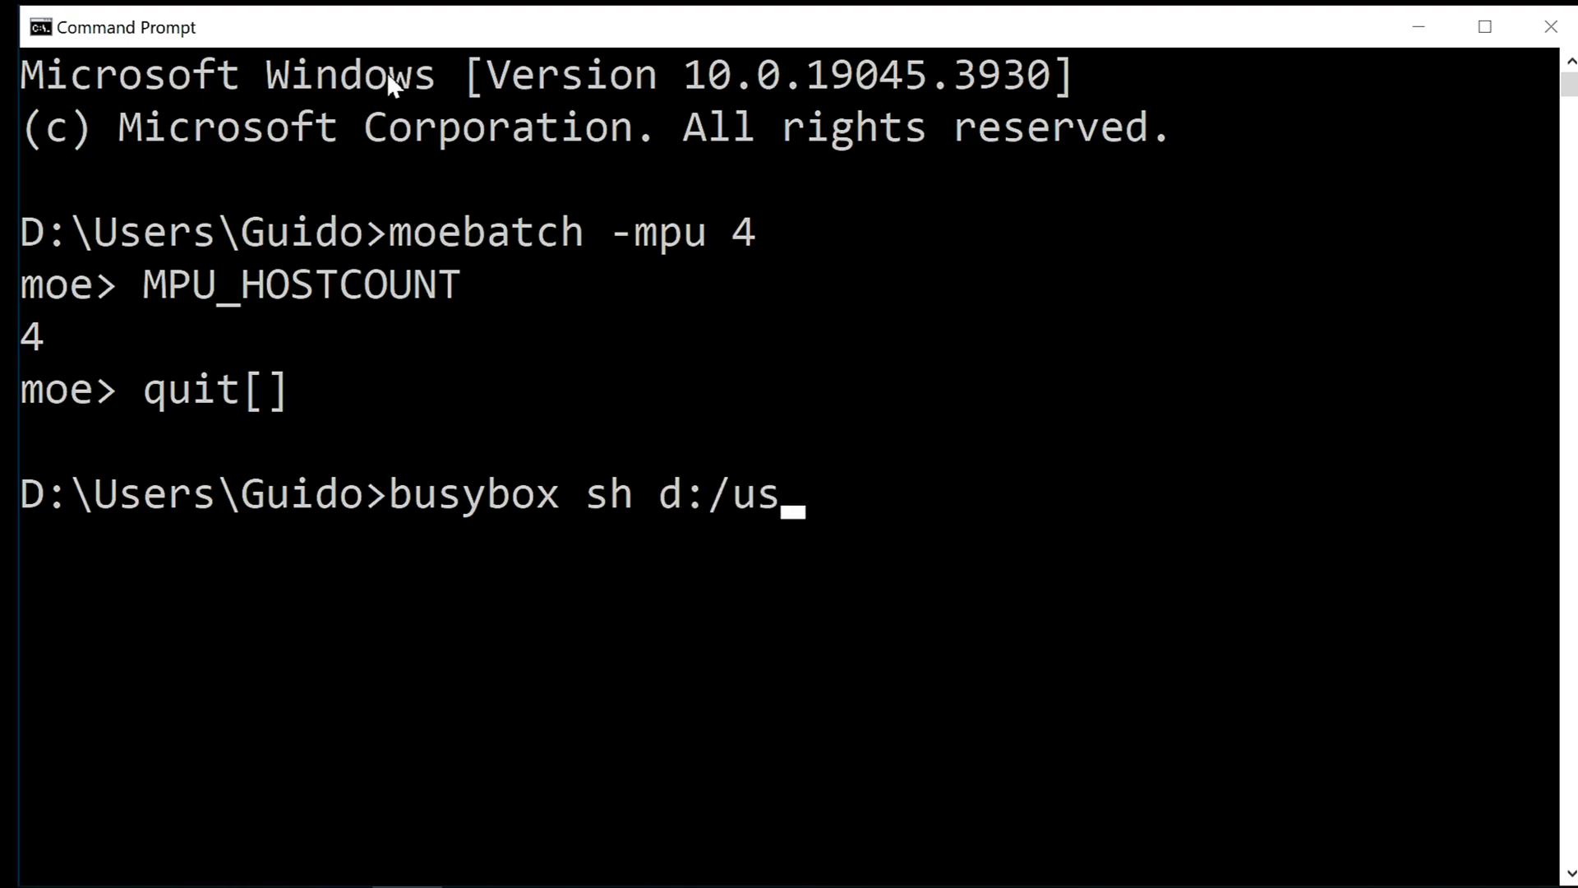
{"action": "type", "text": "ers/"}
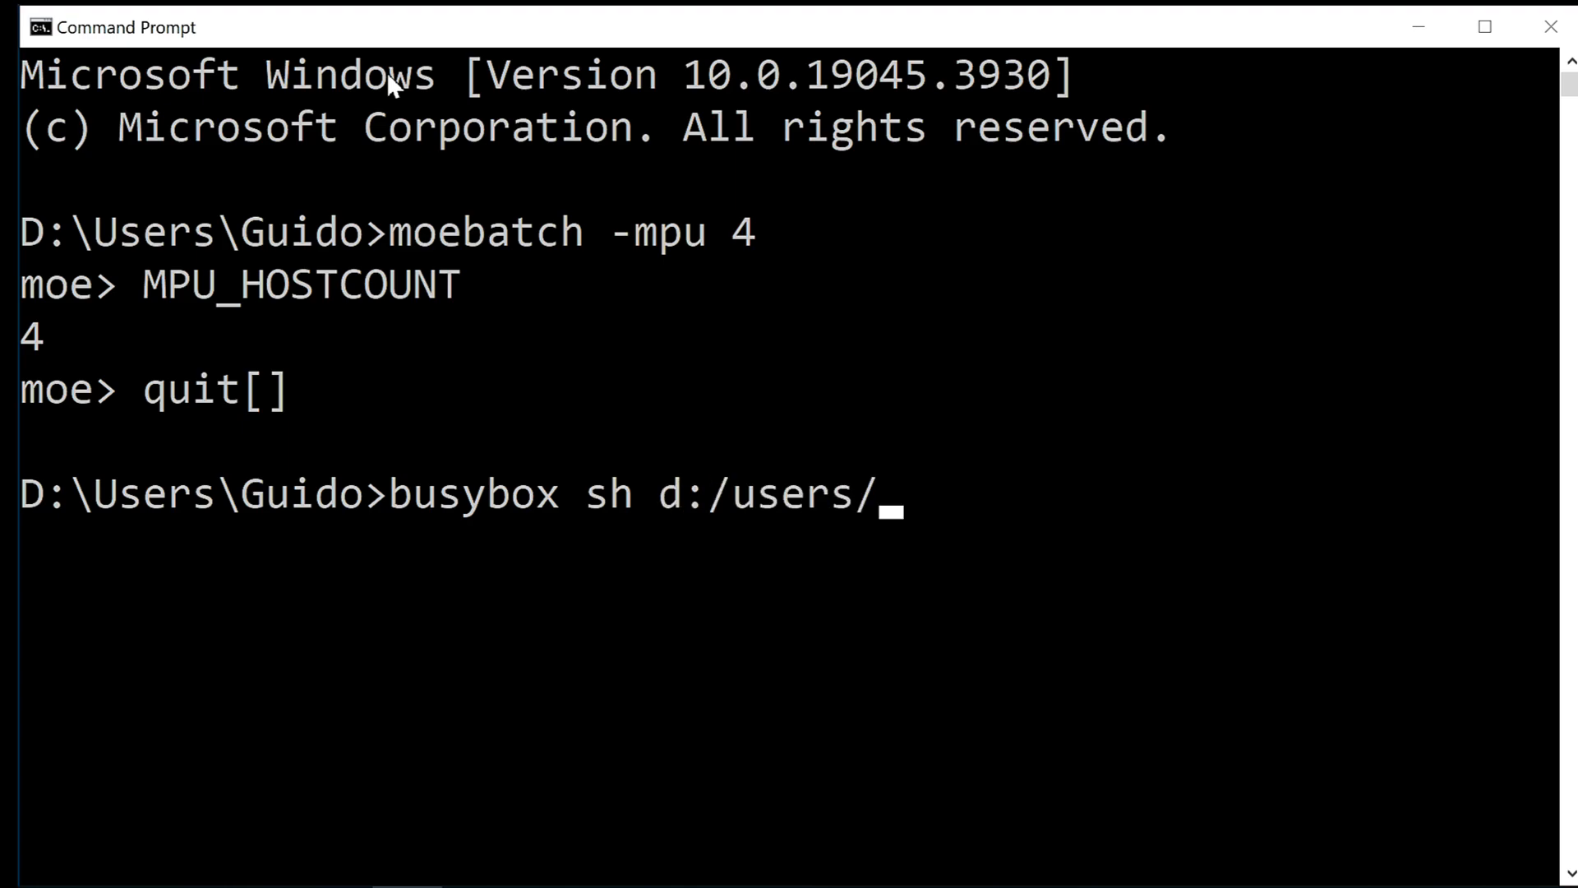
{"action": "type", "text": "guido/"}
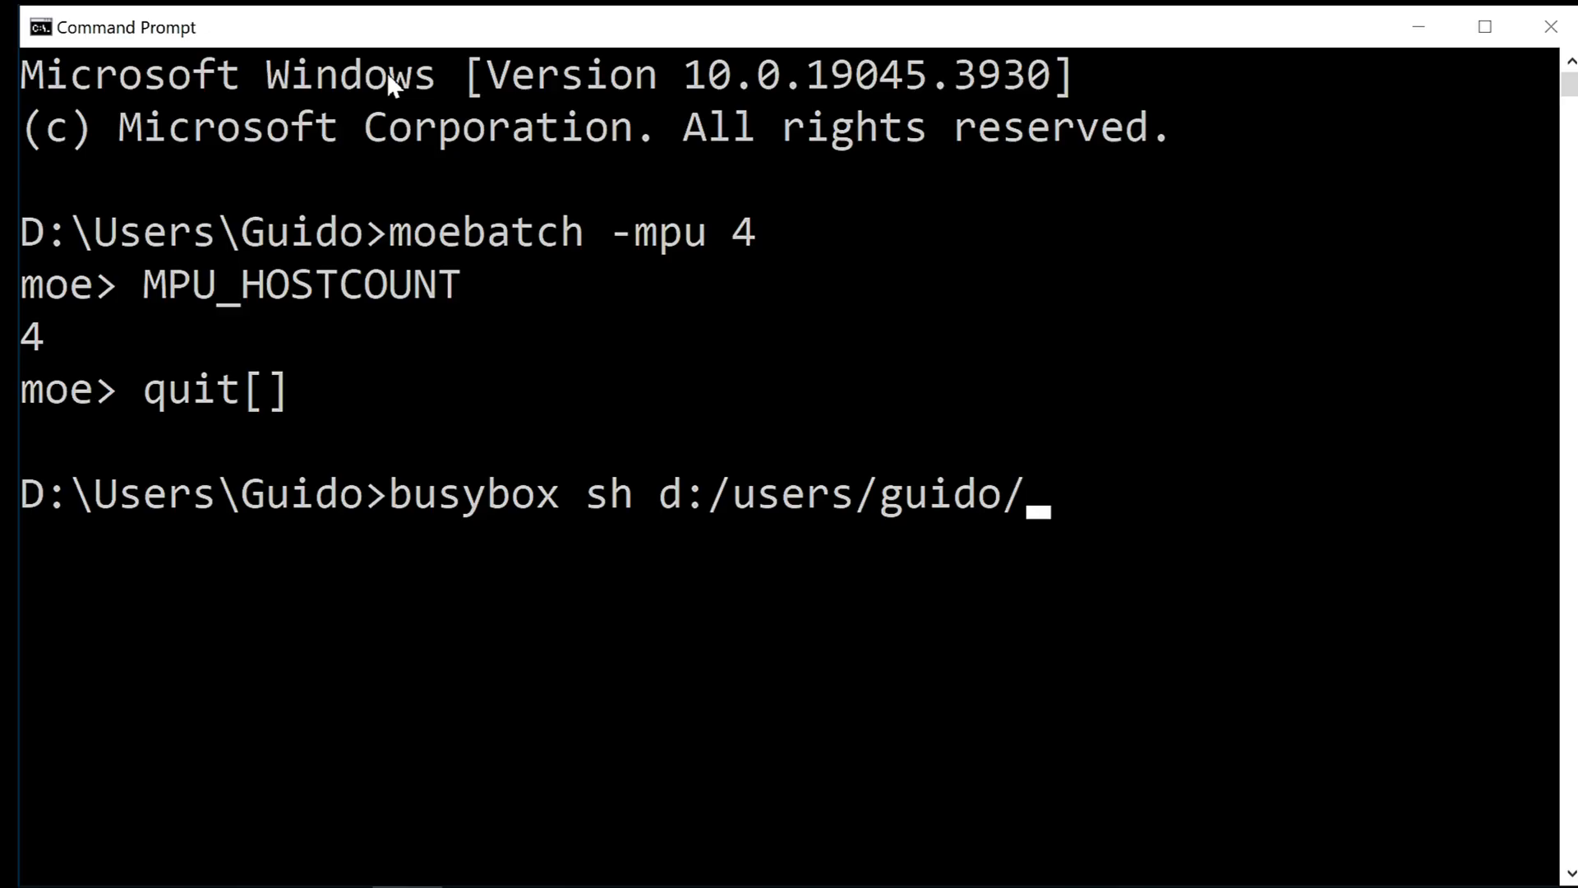
{"action": "type", "text": "prode"}
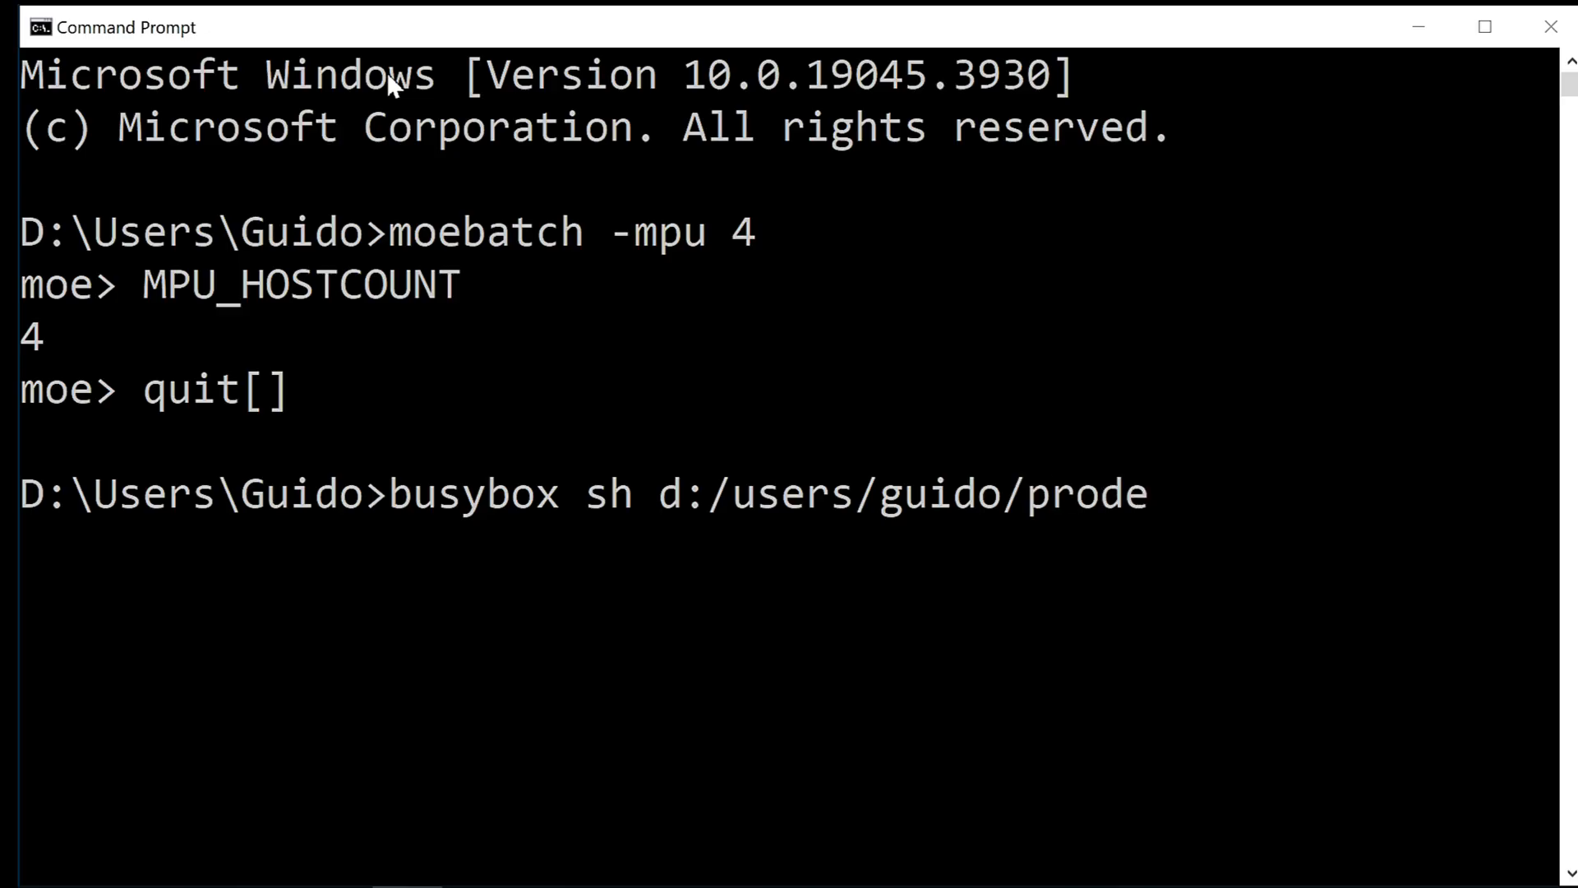
{"action": "type", "text": "sign/"}
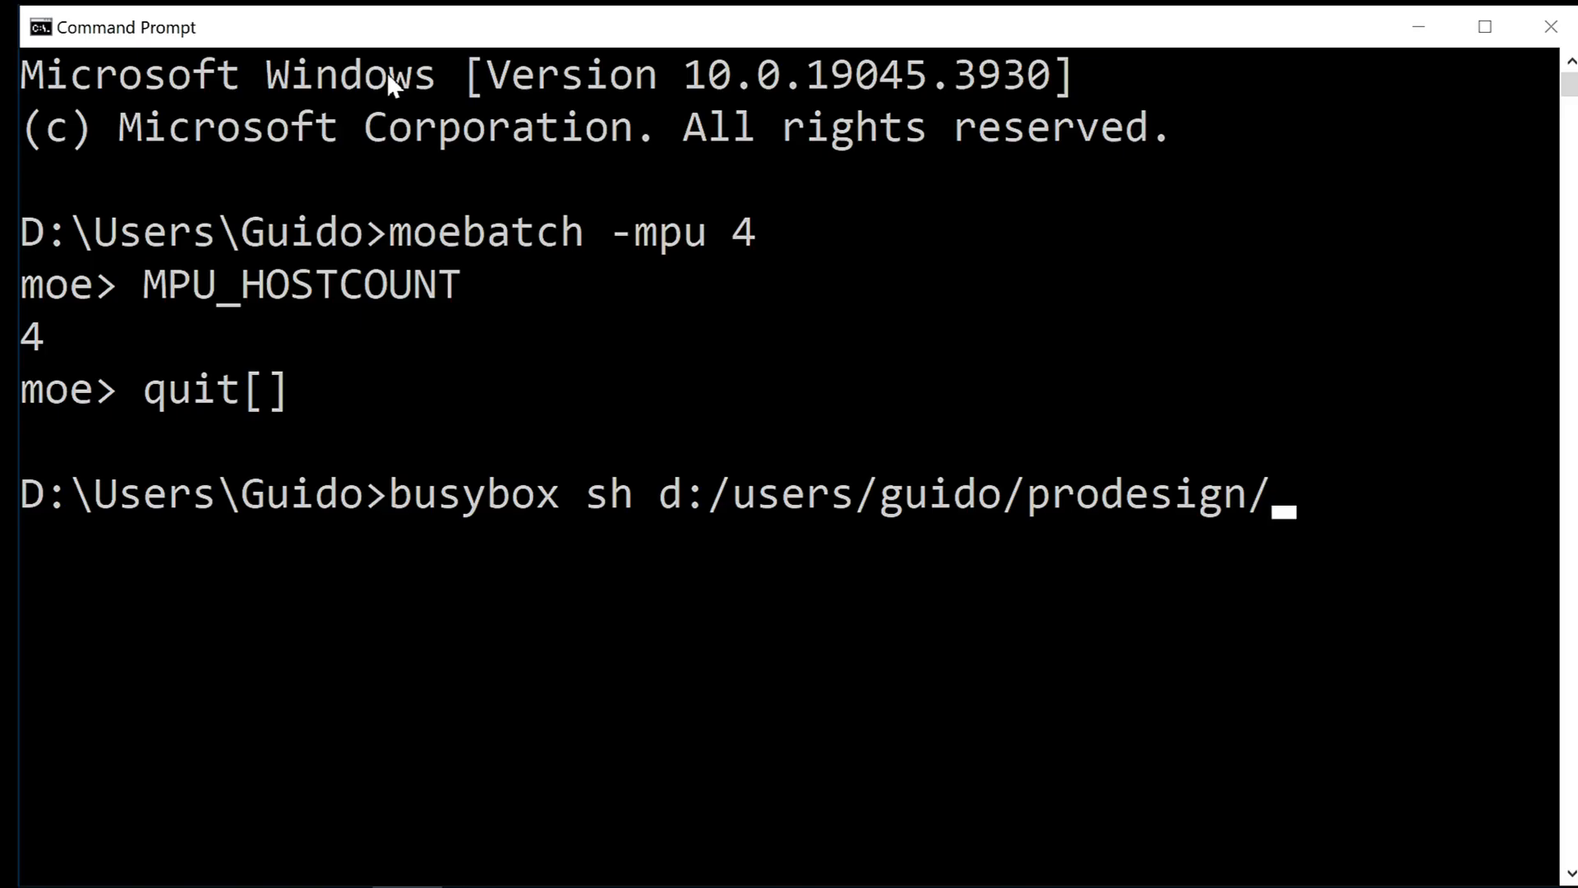
{"action": "type", "text": "run."}
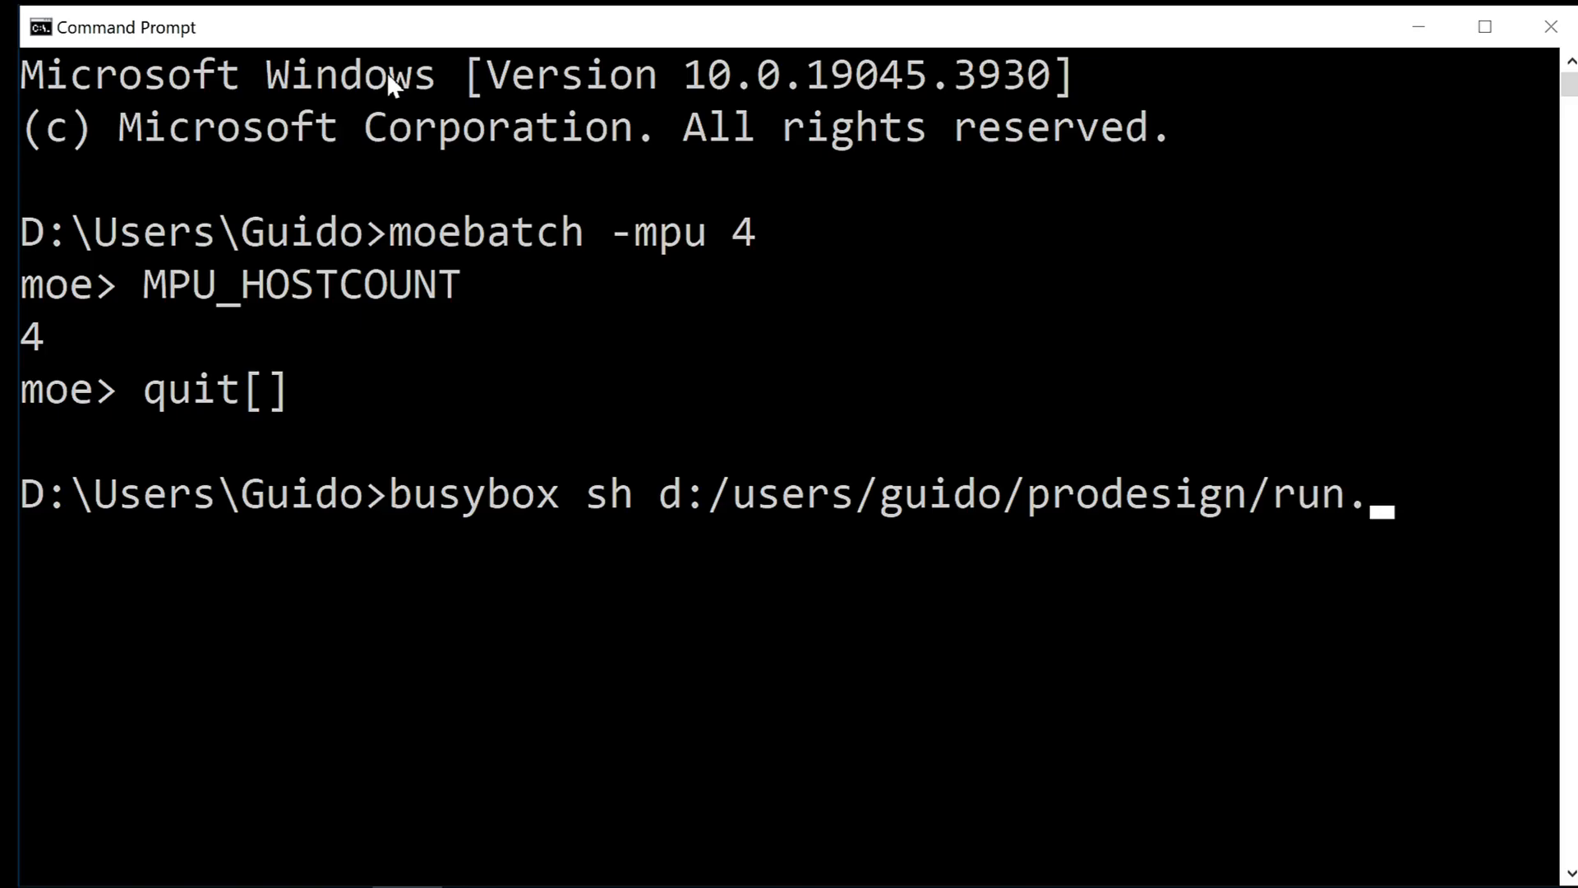
{"action": "type", "text": "sh -- -m"}
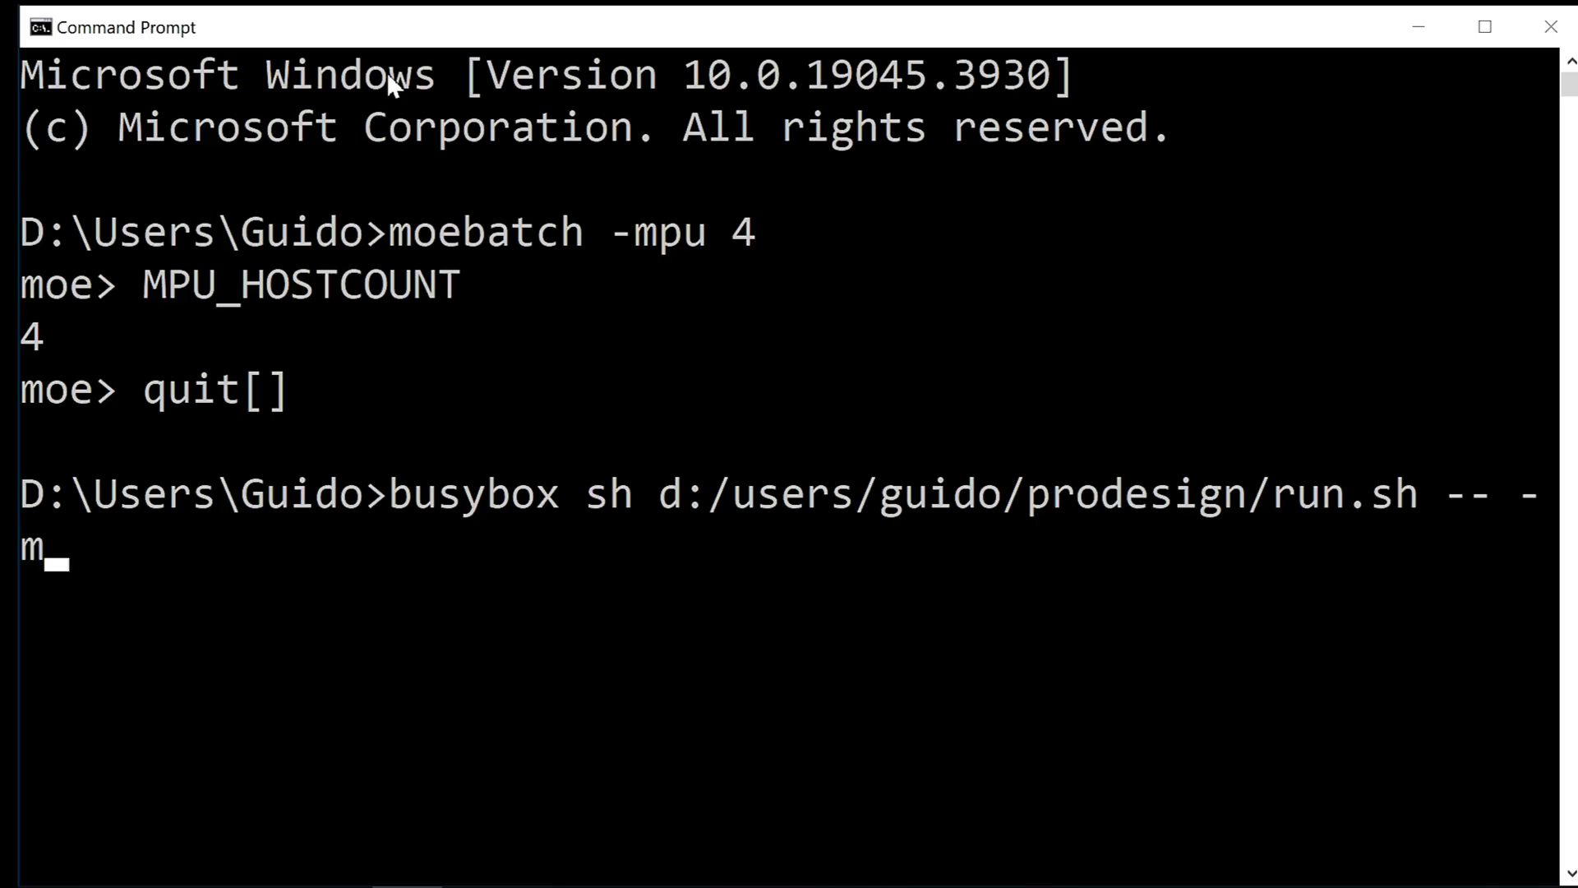
{"action": "type", "text": "pu 4"}
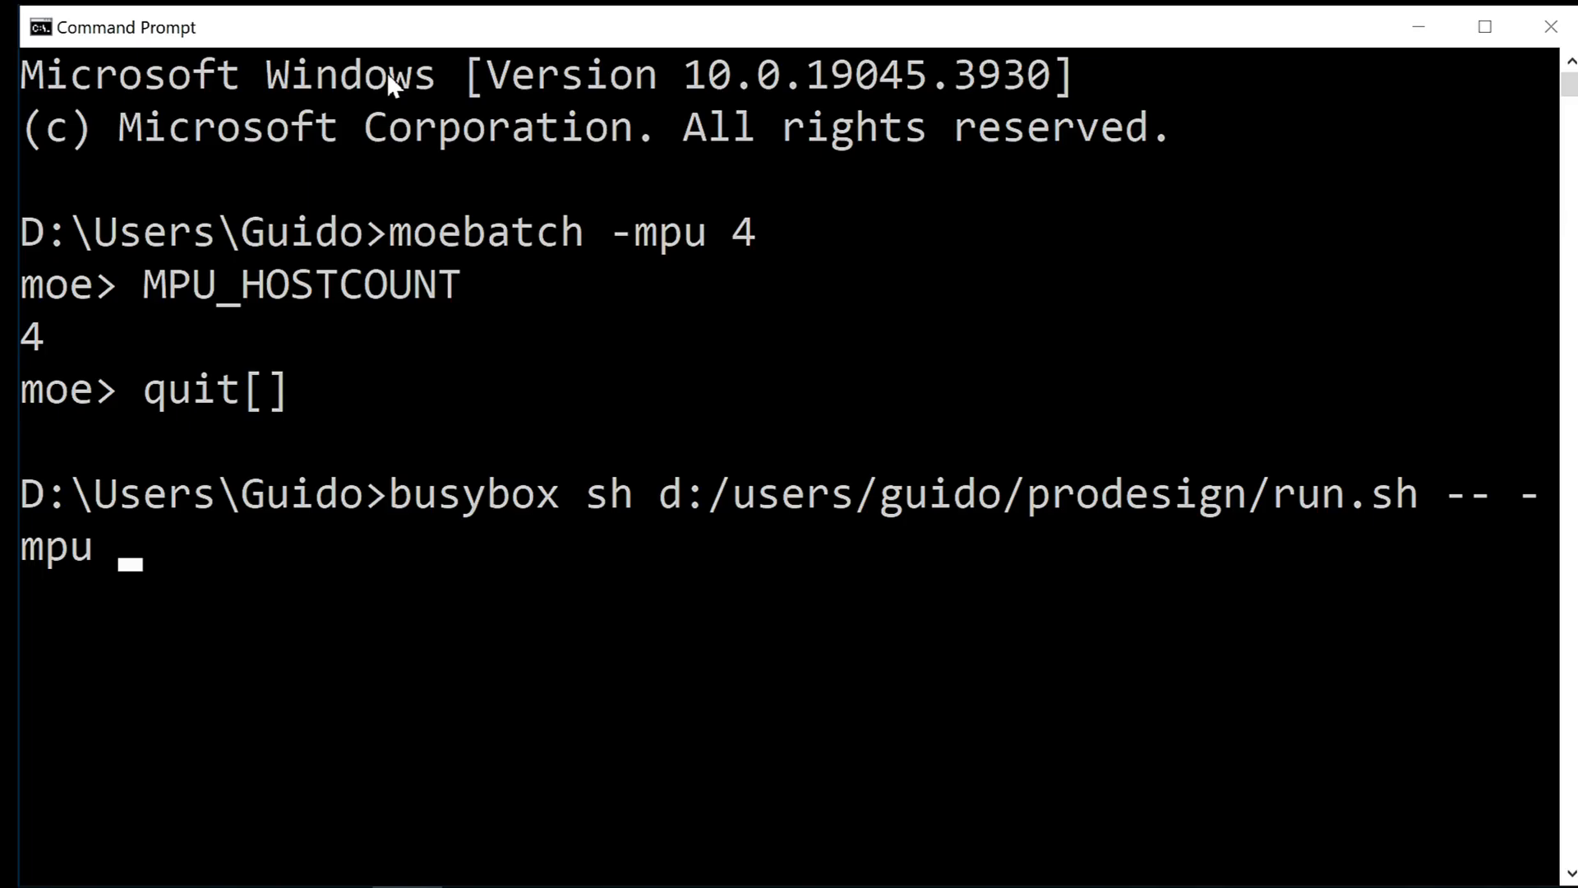